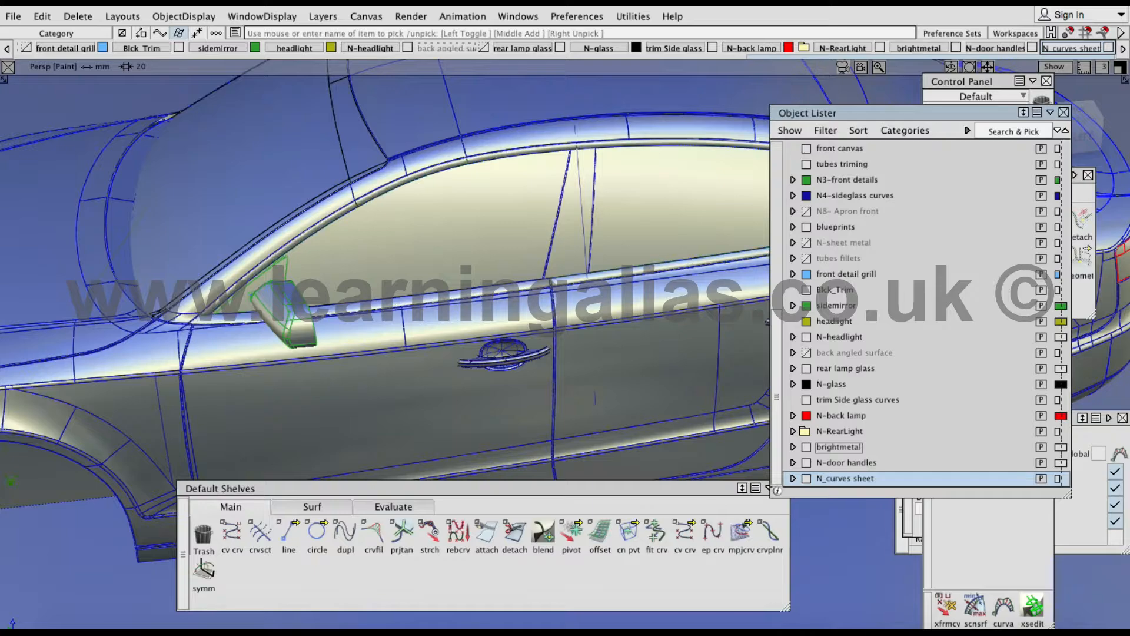
- Examine the side window outline, its pillars and rear corner against the blueprint in the side view
{"action": "right_click_drag", "start_coordinate": [506, 198], "coordinate": [447, 199], "text": "alt+shift"}
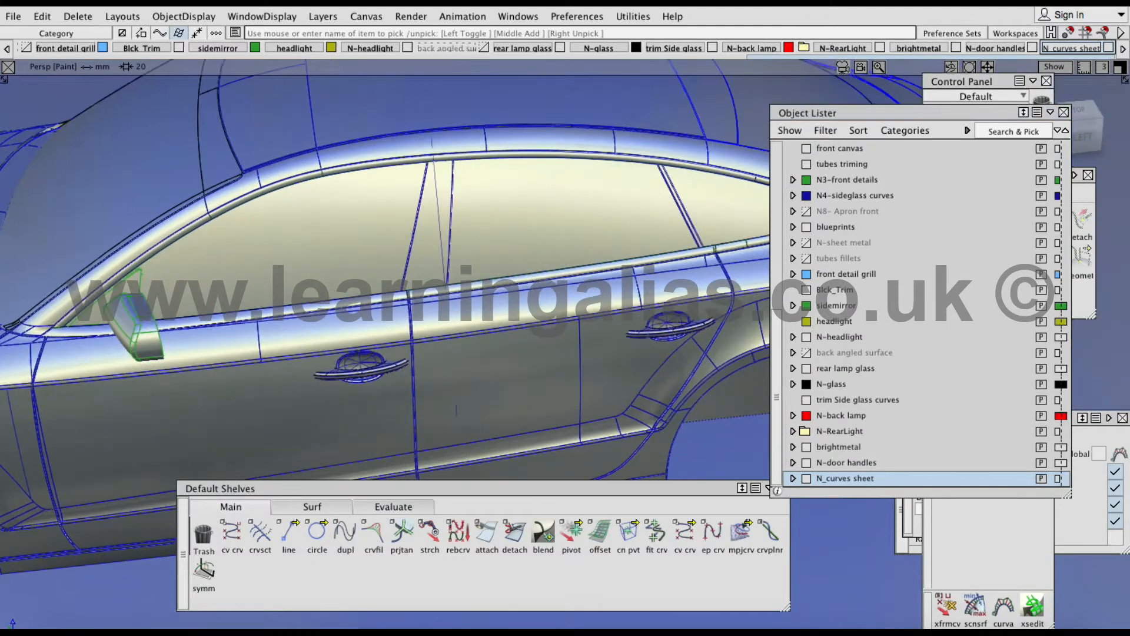
{"action": "left_click_drag", "start_coordinate": [502, 195], "coordinate": [548, 215], "text": "alt+shift"}
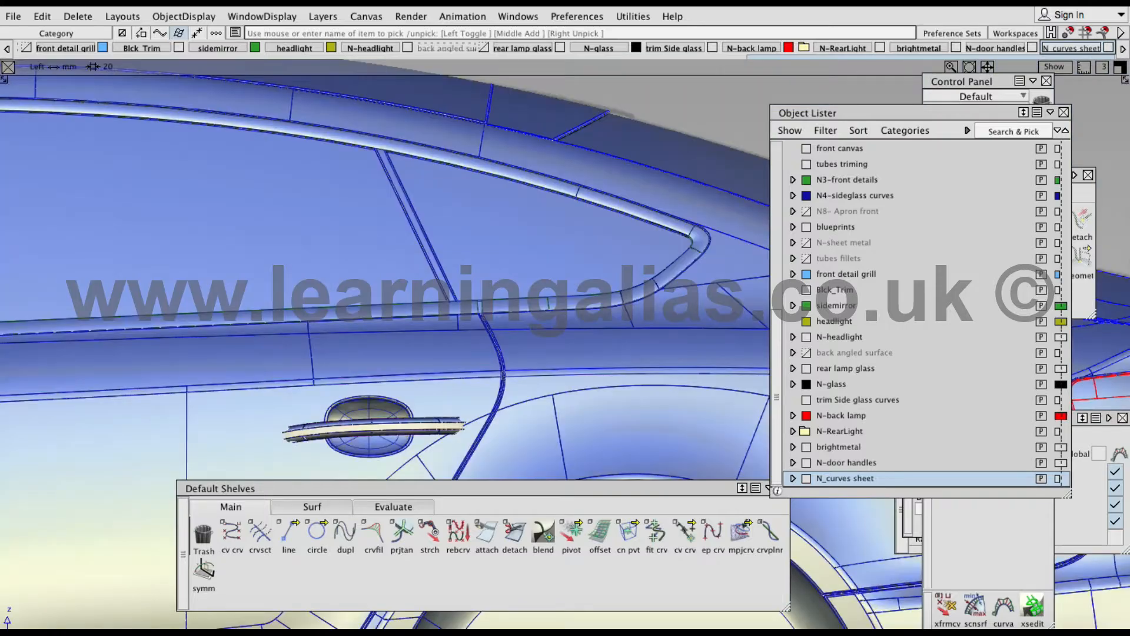
{"action": "right_click_drag", "start_coordinate": [56, 176], "coordinate": [17, 176], "text": "alt+shift"}
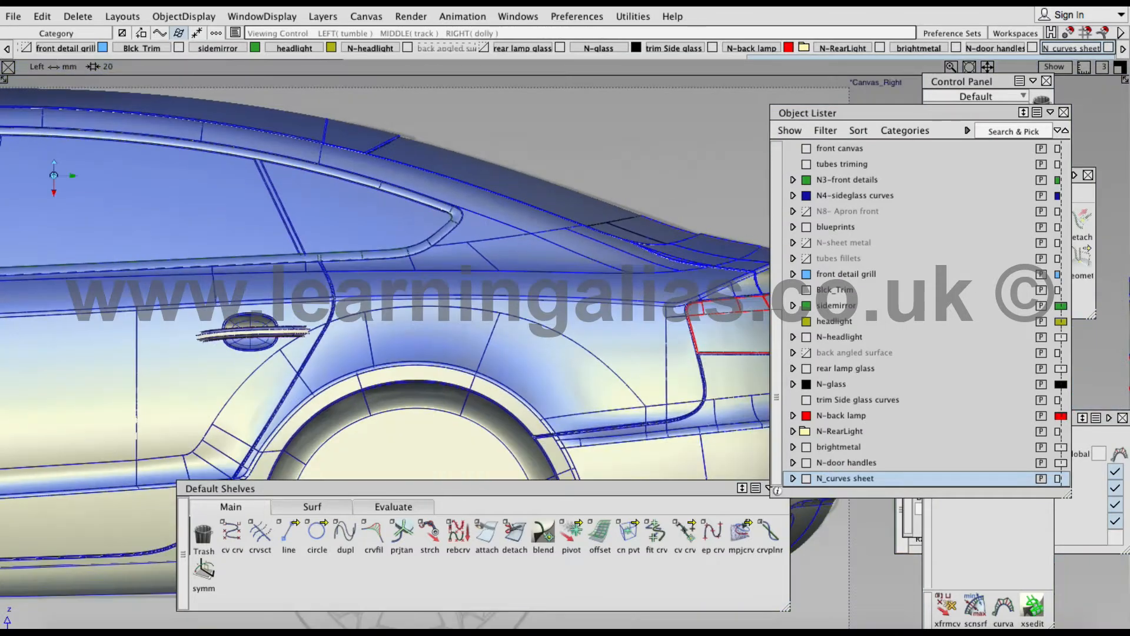
{"action": "middle_click_drag", "start_coordinate": [55, 177], "coordinate": [431, 204], "text": "alt+shift"}
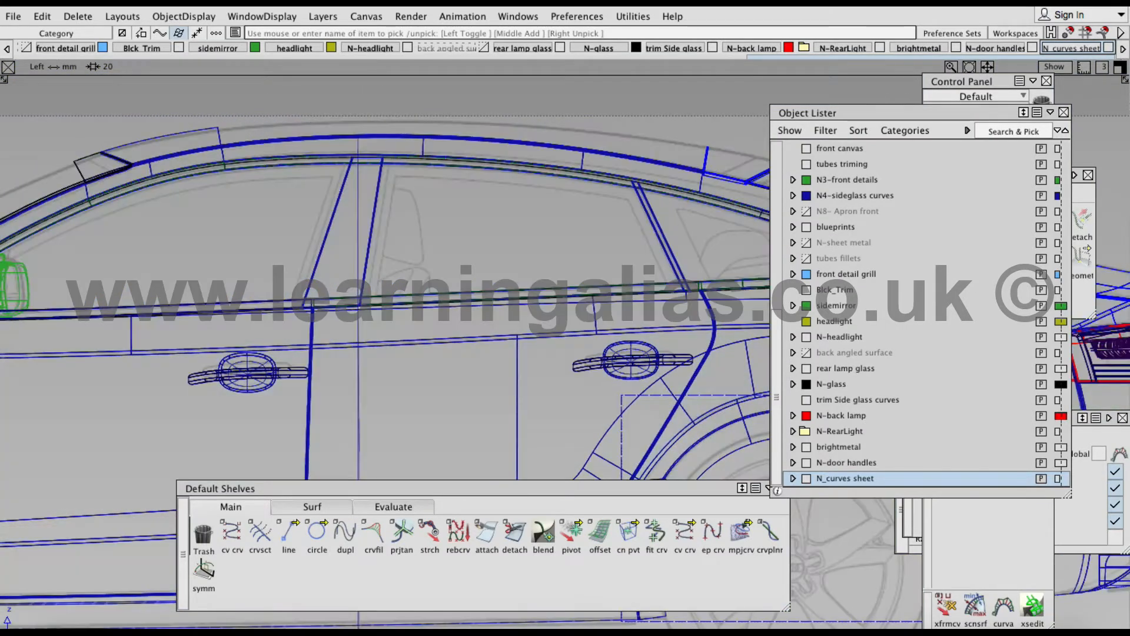
{"action": "middle_click_drag", "start_coordinate": [434, 202], "coordinate": [339, 221], "text": "alt+shift"}
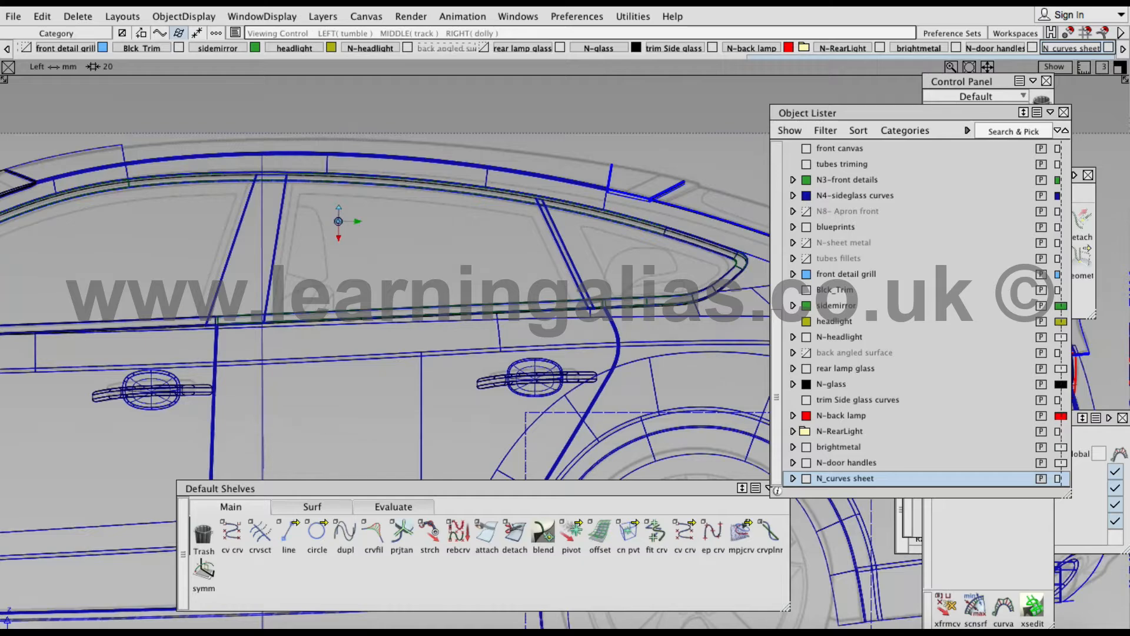
{"action": "left_click", "coordinate": [339, 222], "text": "alt+shift"}
{"action": "right_click_drag", "start_coordinate": [530, 203], "coordinate": [564, 203], "text": "alt+shift"}
{"action": "middle_click_drag", "start_coordinate": [564, 203], "coordinate": [281, 165], "text": "alt+shift"}
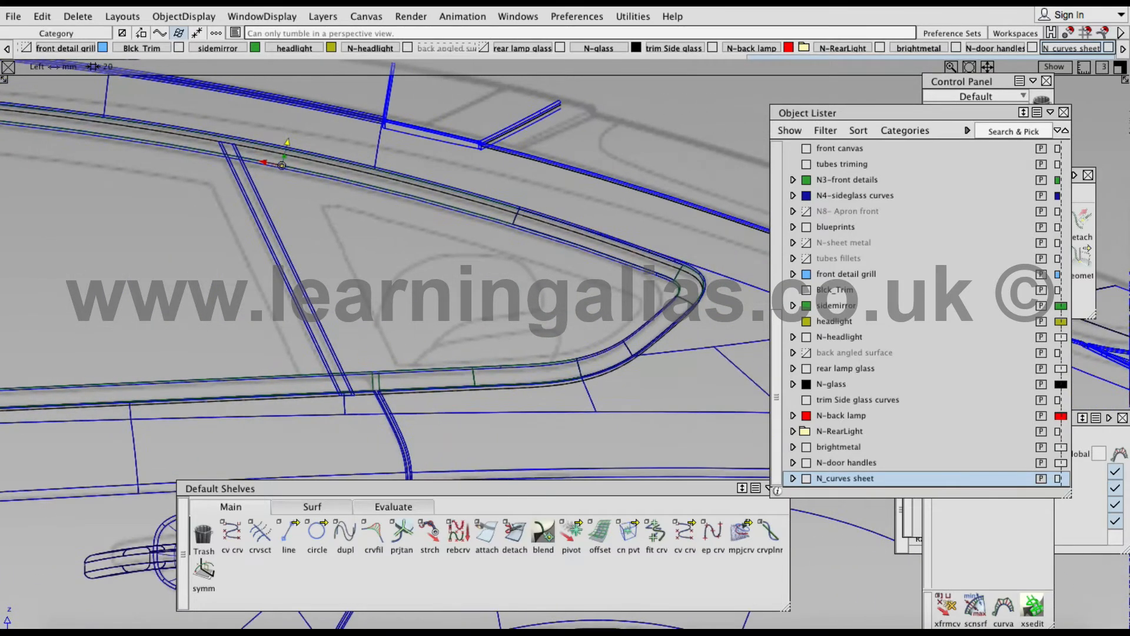
{"action": "right_click_drag", "start_coordinate": [453, 198], "coordinate": [463, 202], "text": "alt+shift"}
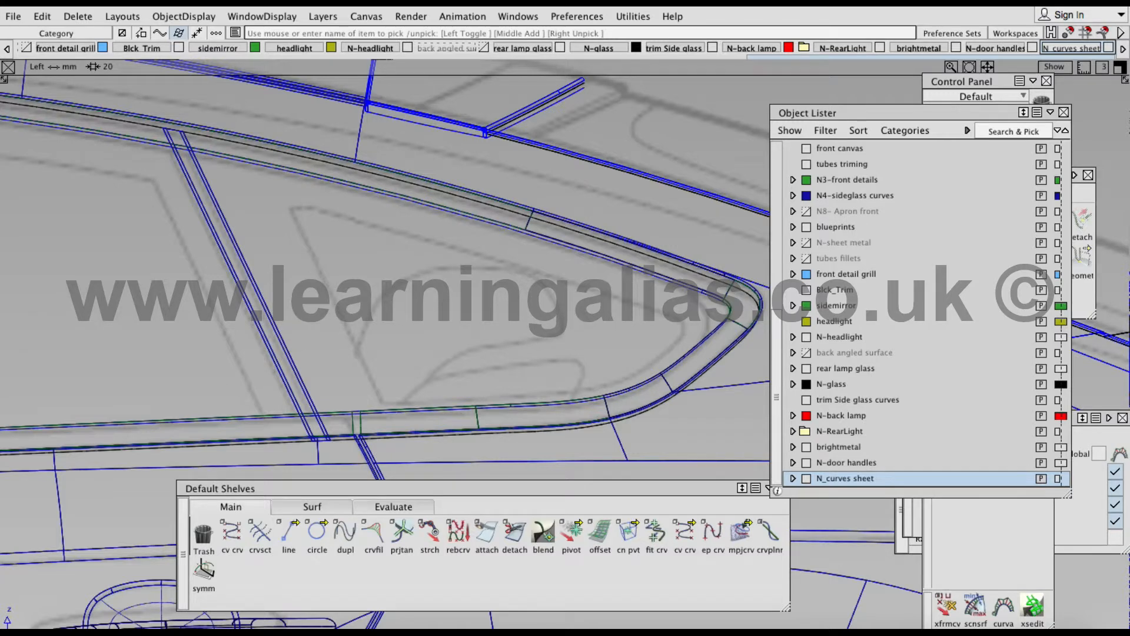
{"action": "right_click_drag", "start_coordinate": [459, 202], "coordinate": [451, 202], "text": "alt+shift"}
{"action": "middle_click_drag", "start_coordinate": [451, 202], "coordinate": [476, 191], "text": "alt+shift"}
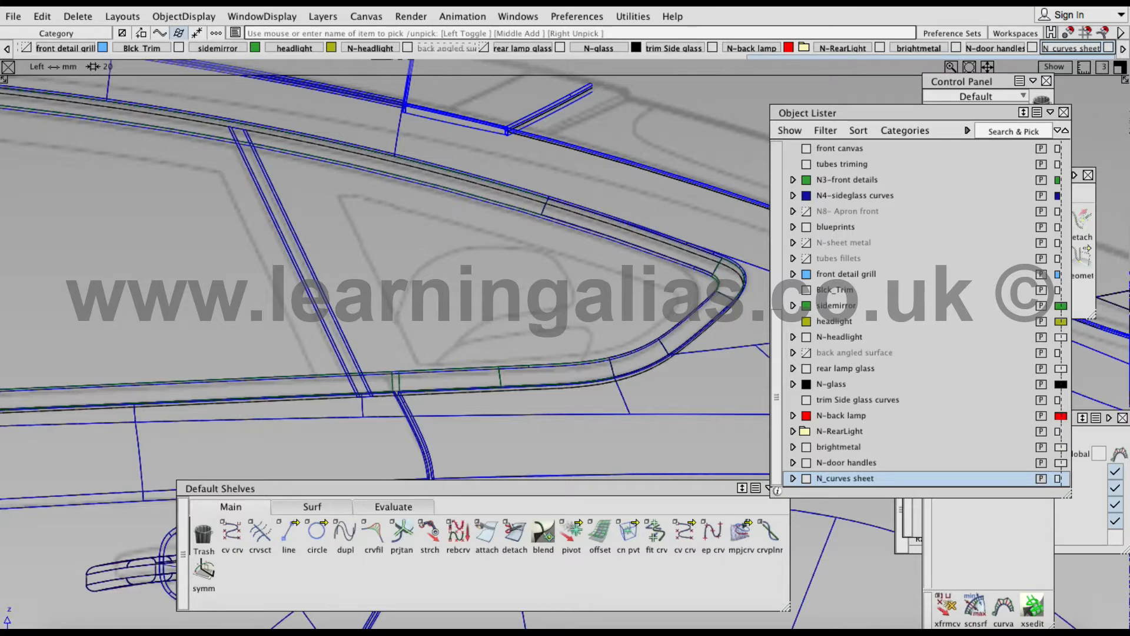
{"action": "right_click_drag", "start_coordinate": [503, 202], "coordinate": [482, 202], "text": "alt+shift"}
{"action": "middle_click_drag", "start_coordinate": [482, 202], "coordinate": [729, 165], "text": "alt+shift"}
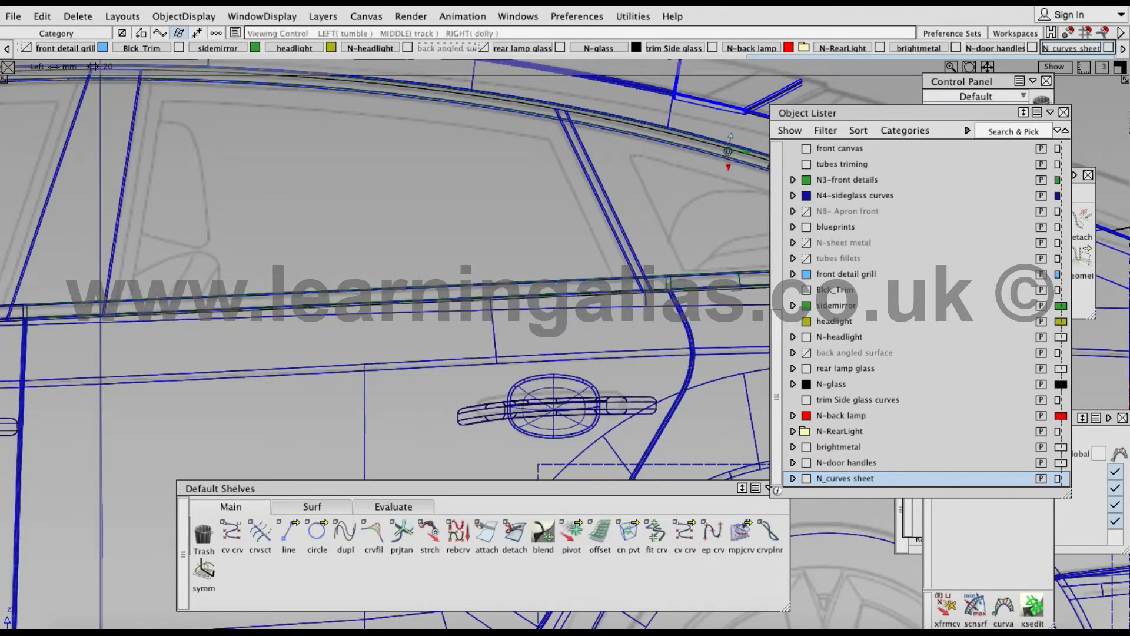
{"action": "right_click_drag", "start_coordinate": [235, 176], "coordinate": [228, 176], "text": "alt+shift"}
{"action": "middle_click_drag", "start_coordinate": [228, 177], "coordinate": [768, 215], "text": "alt+shift"}
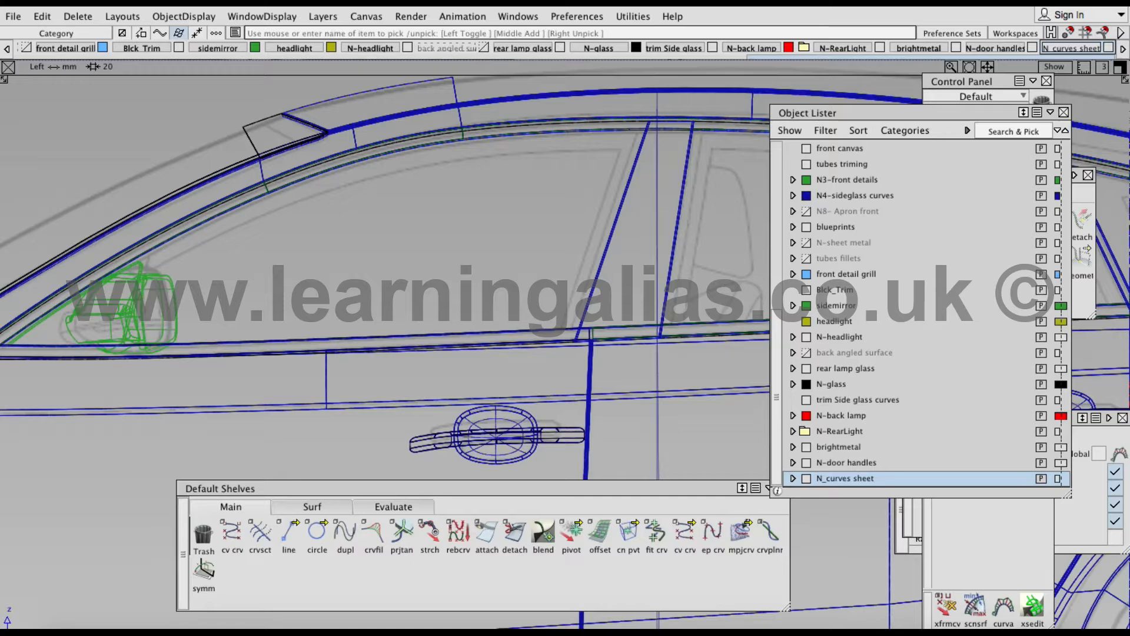
{"action": "right_click_drag", "start_coordinate": [530, 224], "coordinate": [510, 224], "text": "alt+shift"}
{"action": "middle_click_drag", "start_coordinate": [509, 224], "coordinate": [285, 245], "text": "alt+shift"}
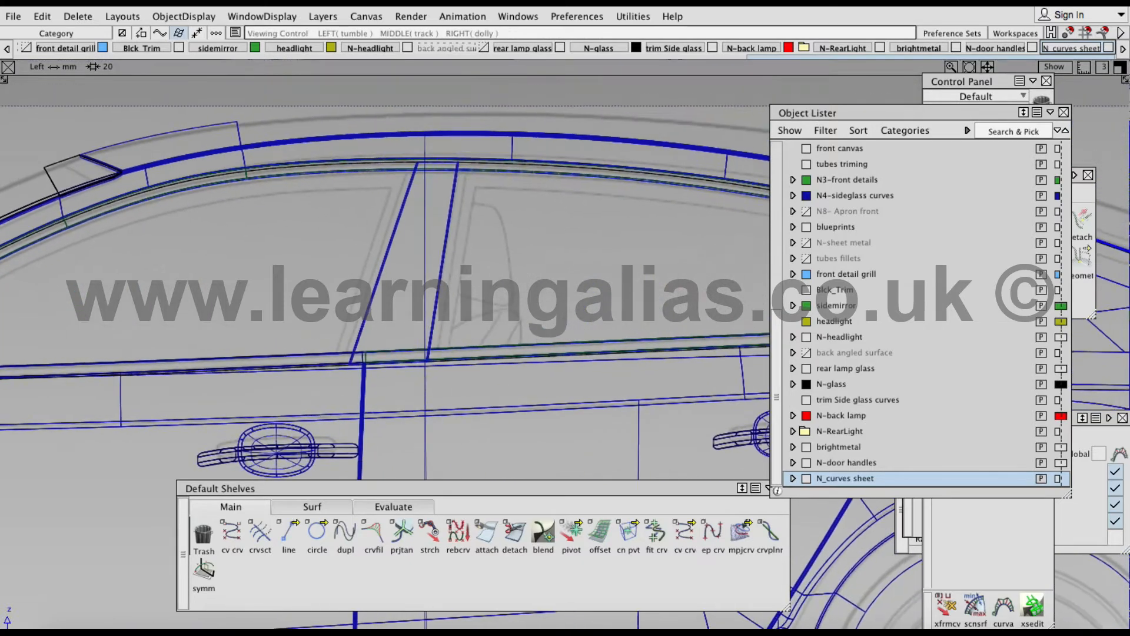
{"action": "right_click_drag", "start_coordinate": [589, 247], "coordinate": [553, 247], "text": "alt+shift"}
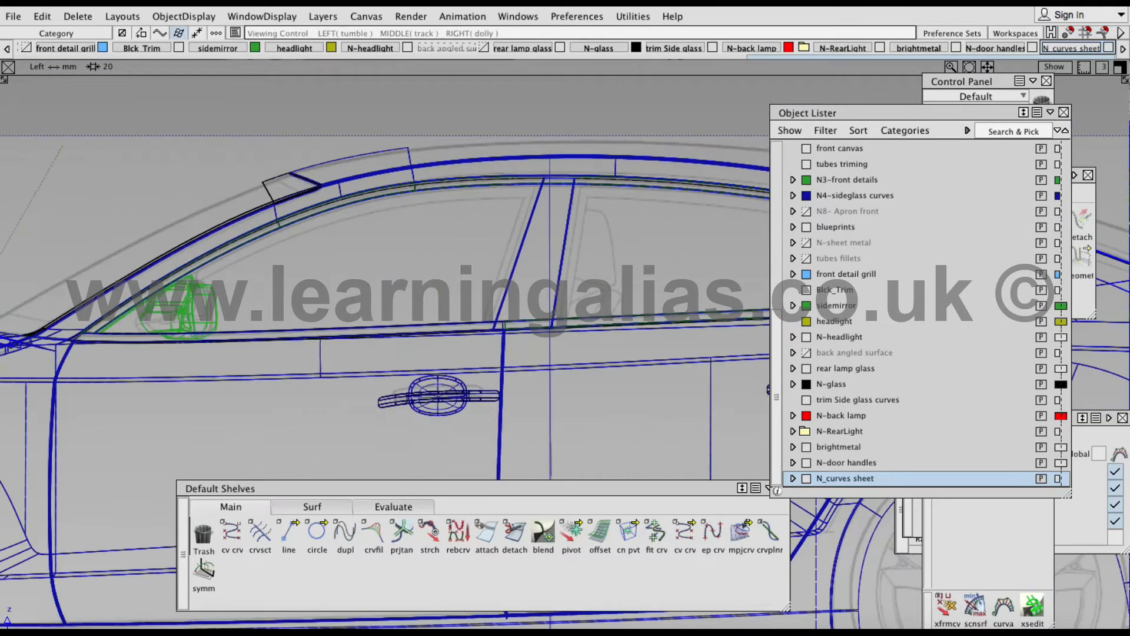
{"action": "middle_click_drag", "start_coordinate": [553, 248], "coordinate": [393, 238], "text": "alt+shift"}
- Return to the shaded perspective view of the side window and hide the brightmetal layer
{"action": "key", "text": "F8"}
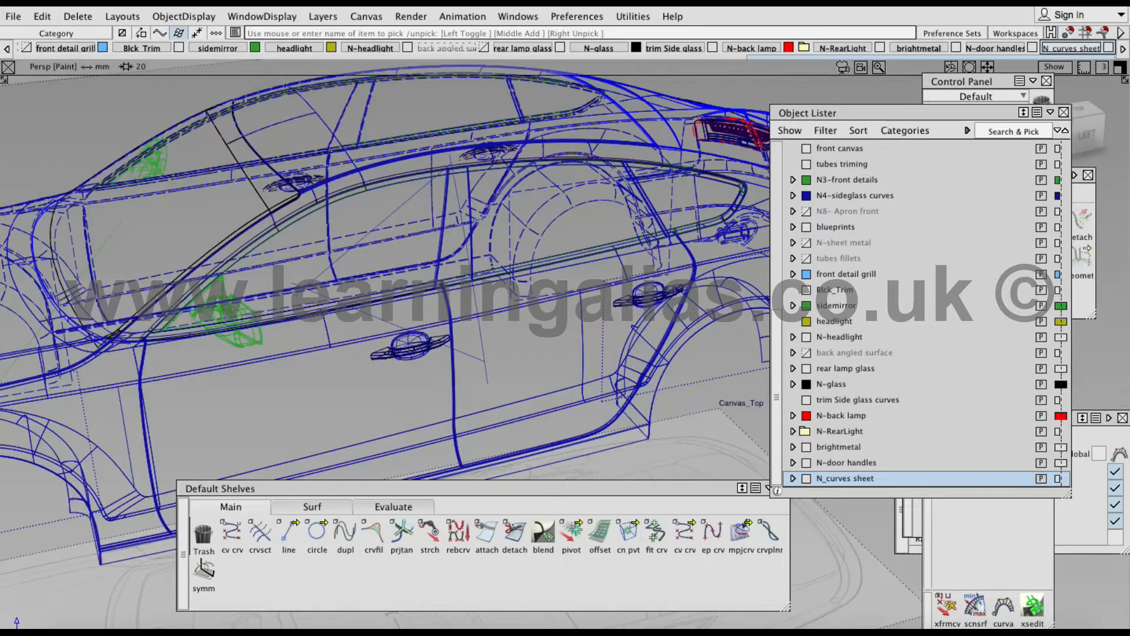
{"action": "left_click_drag", "start_coordinate": [412, 247], "coordinate": [475, 295], "text": "alt+shift"}
{"action": "right_click_drag", "start_coordinate": [475, 250], "coordinate": [512, 250], "text": "alt+shift"}
{"action": "left_click_drag", "start_coordinate": [475, 250], "coordinate": [459, 253], "text": "alt+shift"}
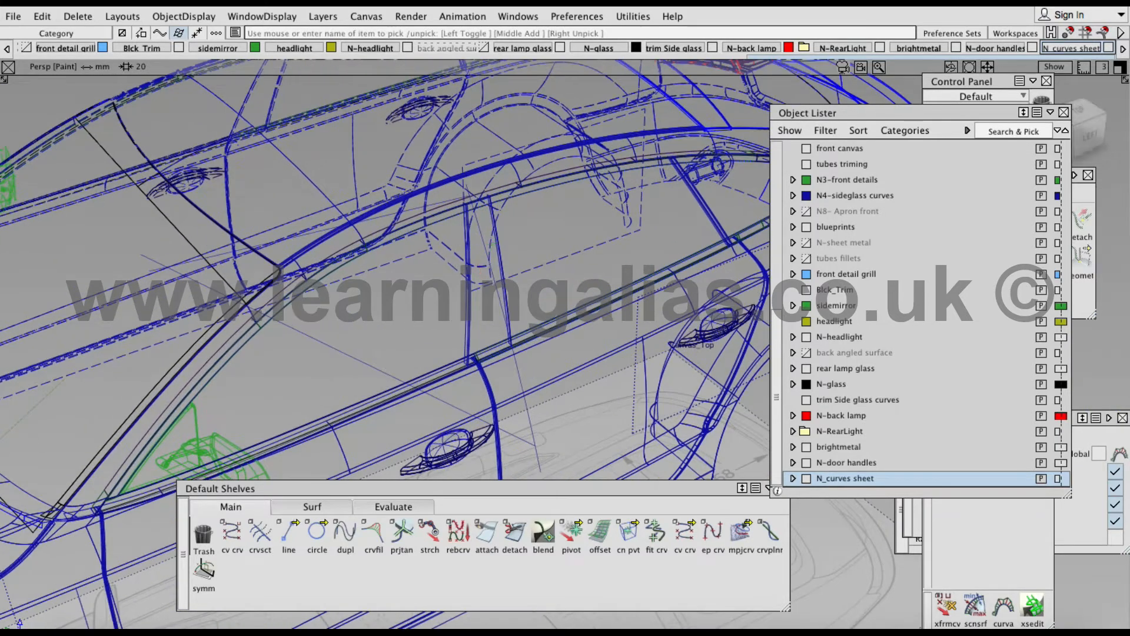
{"action": "key", "text": "5"}
{"action": "left_click", "coordinate": [565, 270], "text": "alt+shift"}
{"action": "right_click_drag", "start_coordinate": [565, 270], "coordinate": [606, 270], "text": "alt+shift"}
{"action": "mouse_move", "coordinate": [555, 274]}
{"action": "left_mouse_down", "text": "alt+shift"}
{"action": "mouse_move", "coordinate": [582, 250]}
{"action": "mouse_move", "coordinate": [545, 262]}
{"action": "left_mouse_up", "text": "alt+shift"}
{"action": "left_click", "coordinate": [806, 446]}
- Examine how the pillar strip, side glass edge and door sill meet at the base of the side window
{"action": "left_click", "coordinate": [547, 289], "text": "alt+shift"}
{"action": "right_click_drag", "start_coordinate": [548, 290], "coordinate": [612, 290], "text": "alt+shift"}
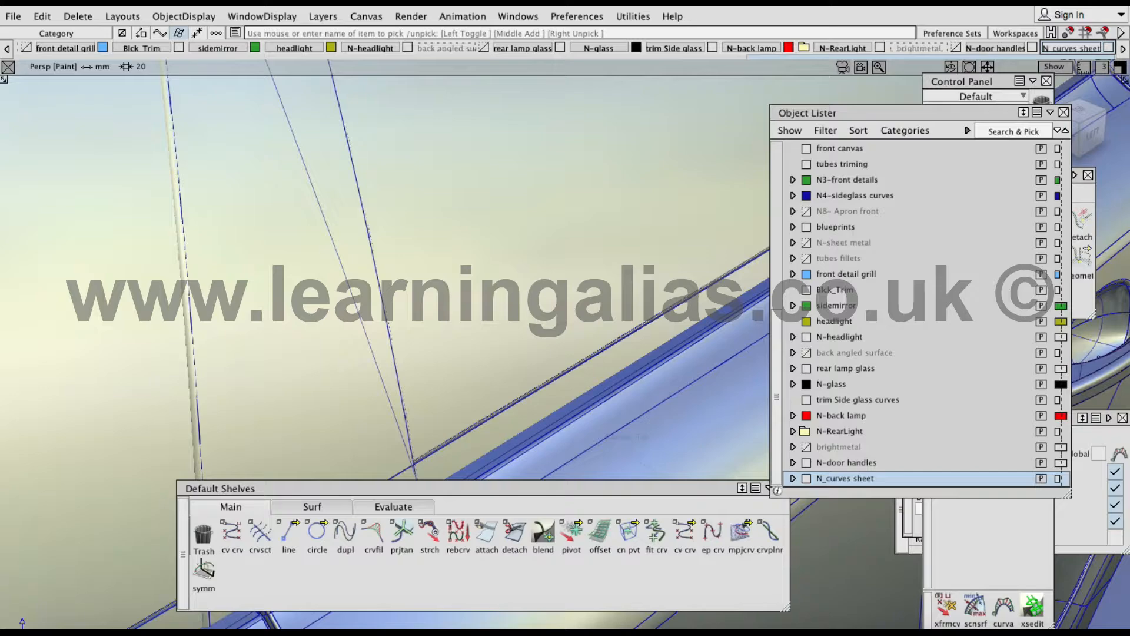
{"action": "middle_click_drag", "start_coordinate": [548, 289], "coordinate": [653, 121], "text": "alt+shift"}
{"action": "left_click", "coordinate": [326, 336], "text": "alt+shift"}
{"action": "left_click_drag", "start_coordinate": [326, 336], "coordinate": [477, 327], "text": "alt+shift"}
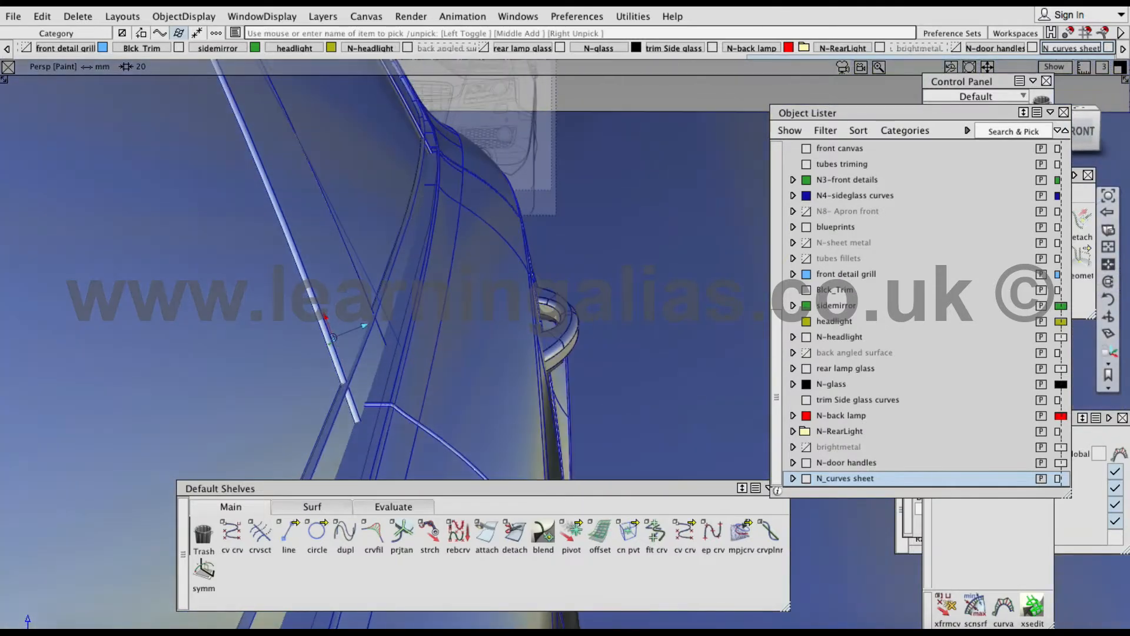
{"action": "middle_click_drag", "start_coordinate": [477, 327], "coordinate": [534, 248], "text": "alt+shift"}
{"action": "left_click_drag", "start_coordinate": [534, 247], "coordinate": [506, 250], "text": "alt+shift"}
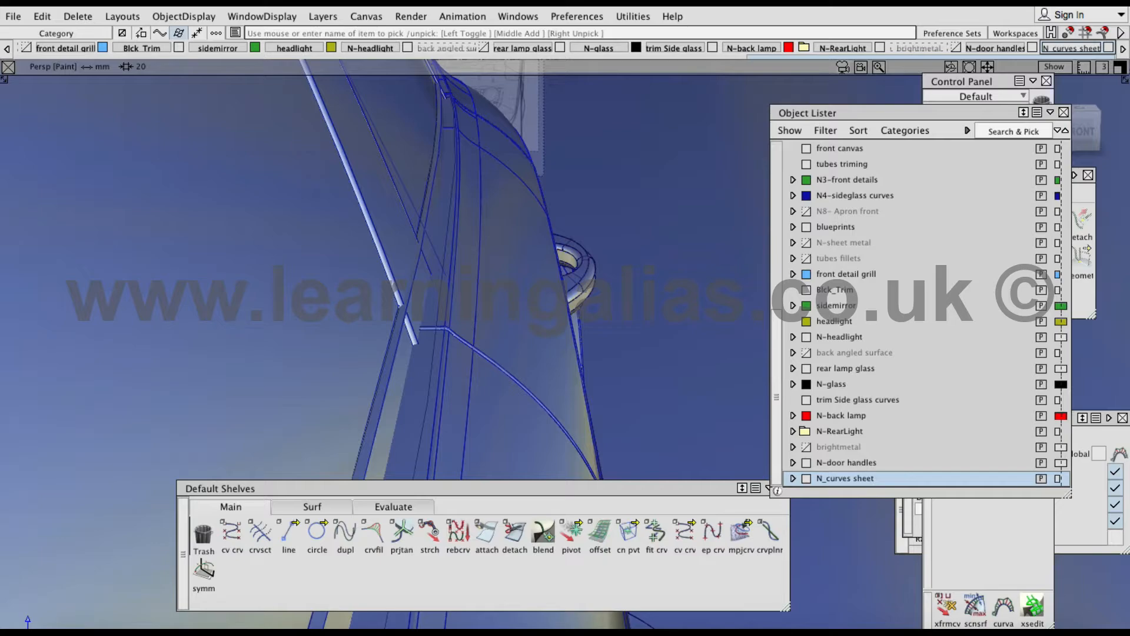
{"action": "left_click_drag", "start_coordinate": [507, 250], "coordinate": [575, 305], "text": "alt+shift"}
{"action": "middle_click_drag", "start_coordinate": [574, 305], "coordinate": [689, 358], "text": "alt+shift"}
{"action": "right_click_drag", "start_coordinate": [689, 357], "coordinate": [635, 348], "text": "alt+shift"}
{"action": "left_click_drag", "start_coordinate": [636, 347], "coordinate": [752, 221], "text": "alt+shift"}
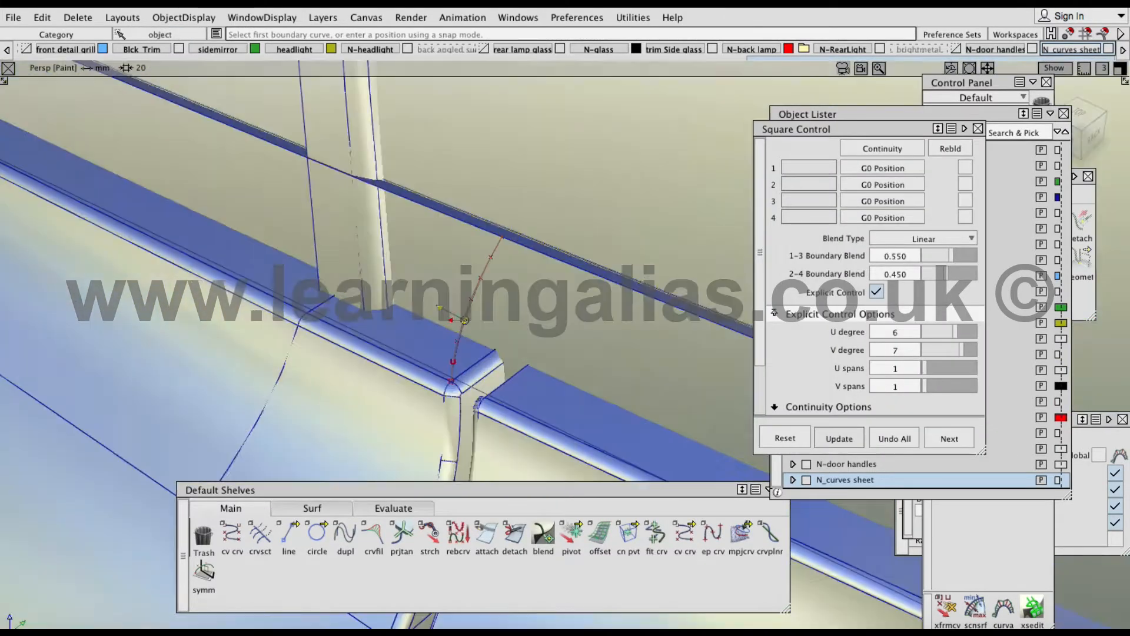
- Pick the curve bridging the door sill corner and the glass's lower edge, inspect its path from several angles, and deselect it
{"action": "left_click", "coordinate": [505, 294], "text": "ctrl+shift"}
{"action": "left_click_drag", "start_coordinate": [505, 293], "coordinate": [424, 271], "text": "ctrl+shift"}
{"action": "left_click", "coordinate": [479, 291]}
{"action": "left_click_drag", "start_coordinate": [447, 312], "coordinate": [494, 321], "text": "alt+shift"}
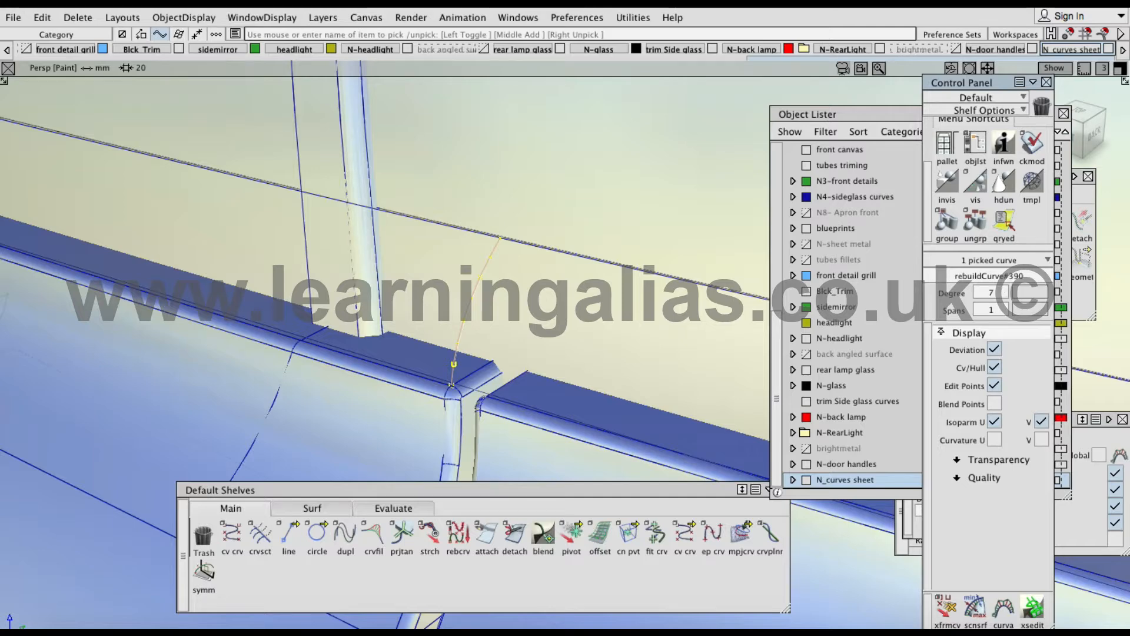
{"action": "left_click_drag", "start_coordinate": [451, 384], "coordinate": [119, 186], "text": "alt+shift"}
{"action": "right_click_drag", "start_coordinate": [131, 218], "coordinate": [247, 218], "text": "alt+shift"}
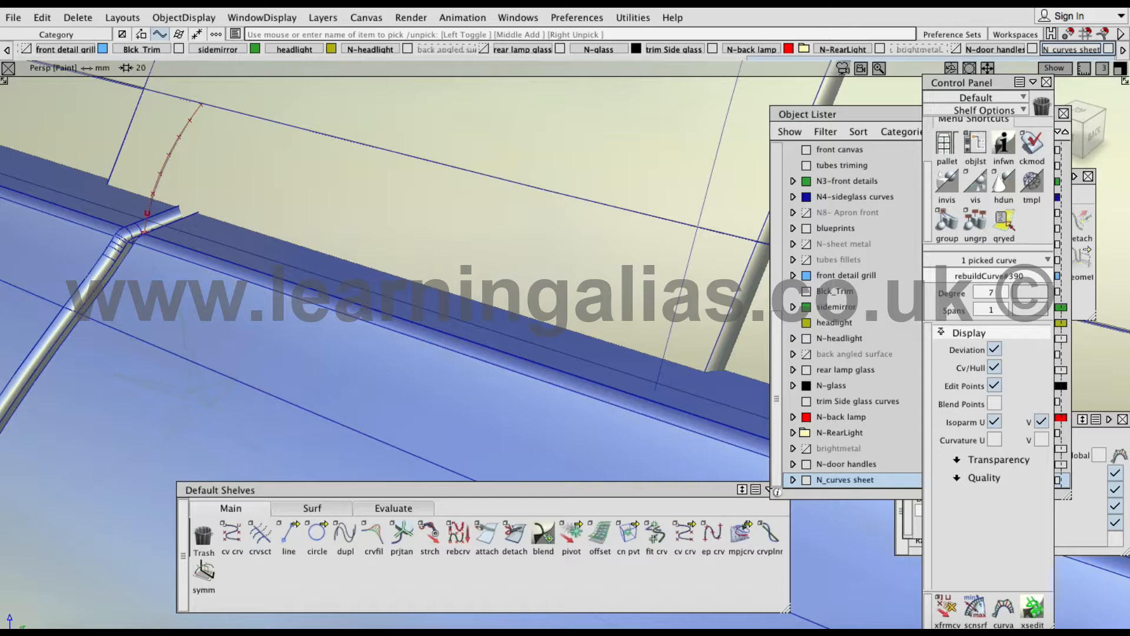
{"action": "left_click_drag", "start_coordinate": [248, 218], "coordinate": [277, 206], "text": "alt+shift"}
{"action": "middle_click_drag", "start_coordinate": [277, 206], "coordinate": [147, 194], "text": "alt+shift"}
{"action": "left_click_drag", "start_coordinate": [147, 194], "coordinate": [194, 248], "text": "alt+shift"}
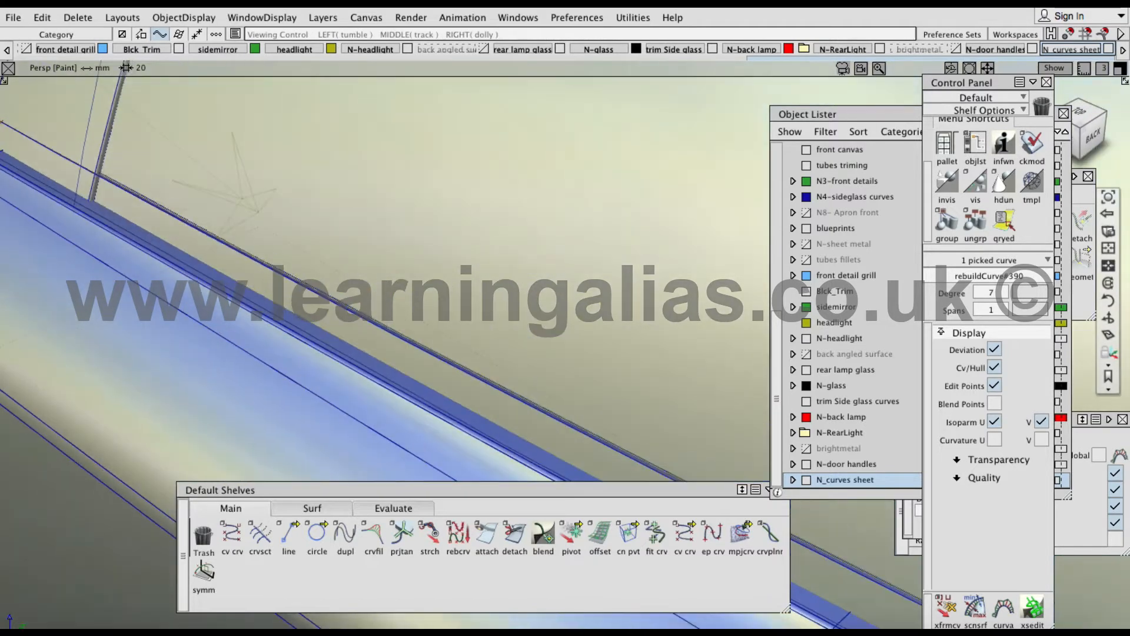
{"action": "middle_click_drag", "start_coordinate": [194, 247], "coordinate": [200, 153], "text": "alt+shift"}
{"action": "middle_click_drag", "start_coordinate": [406, 253], "coordinate": [205, 159], "text": "alt+shift"}
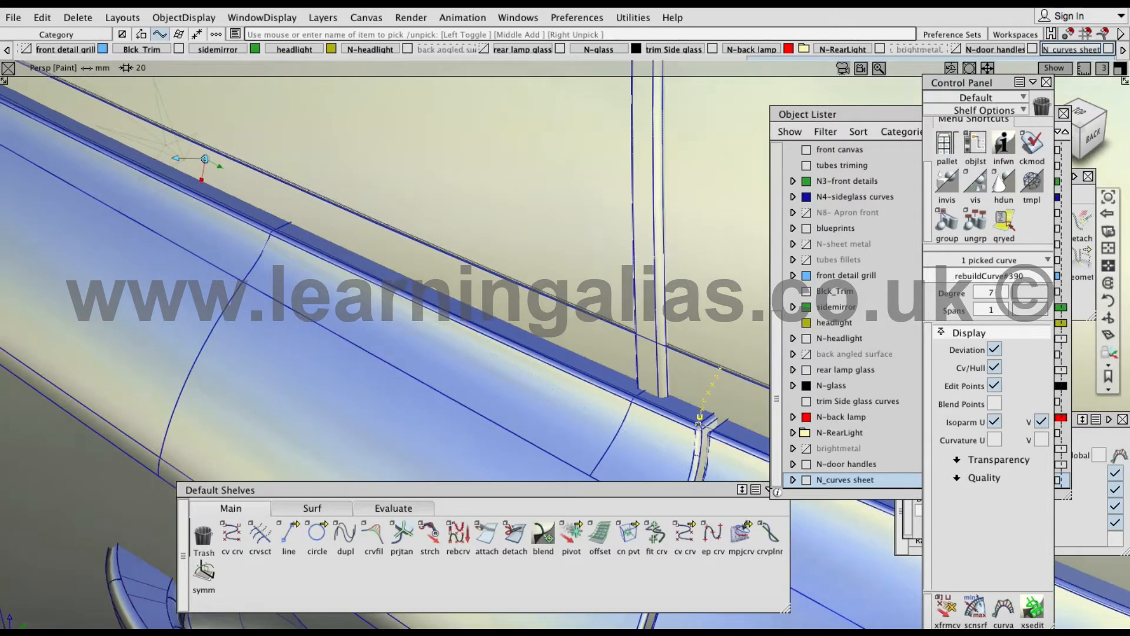
{"action": "left_click_drag", "start_coordinate": [517, 308], "coordinate": [503, 277], "text": "alt+shift"}
{"action": "middle_click_drag", "start_coordinate": [503, 277], "coordinate": [382, 110], "text": "alt+shift"}
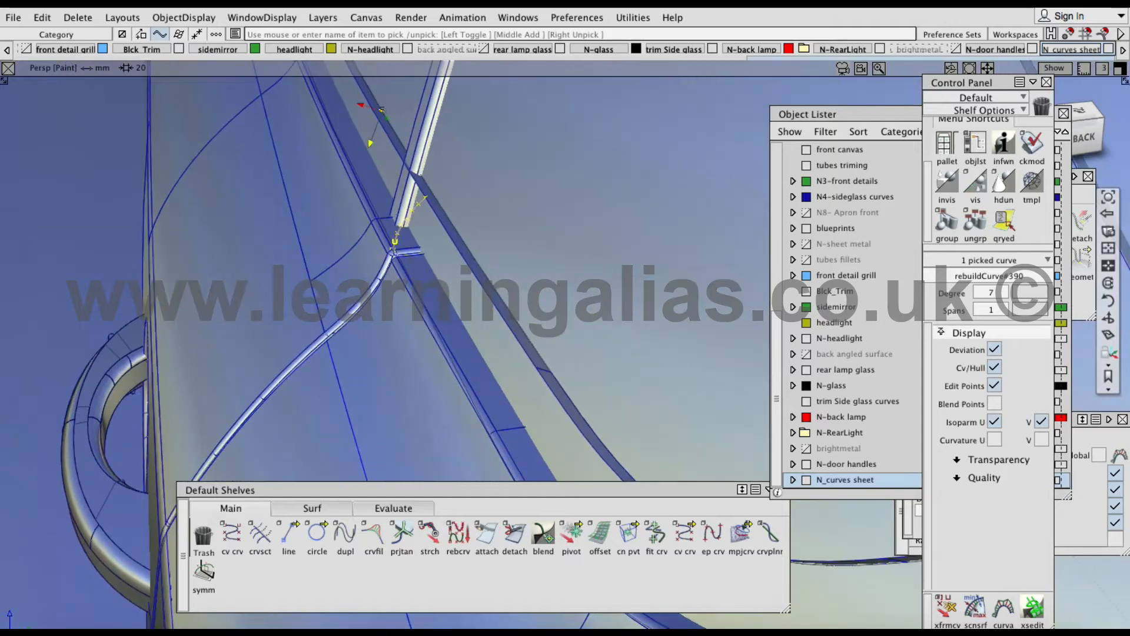
{"action": "right_click_drag", "start_coordinate": [382, 110], "coordinate": [512, 188], "text": "alt+shift"}
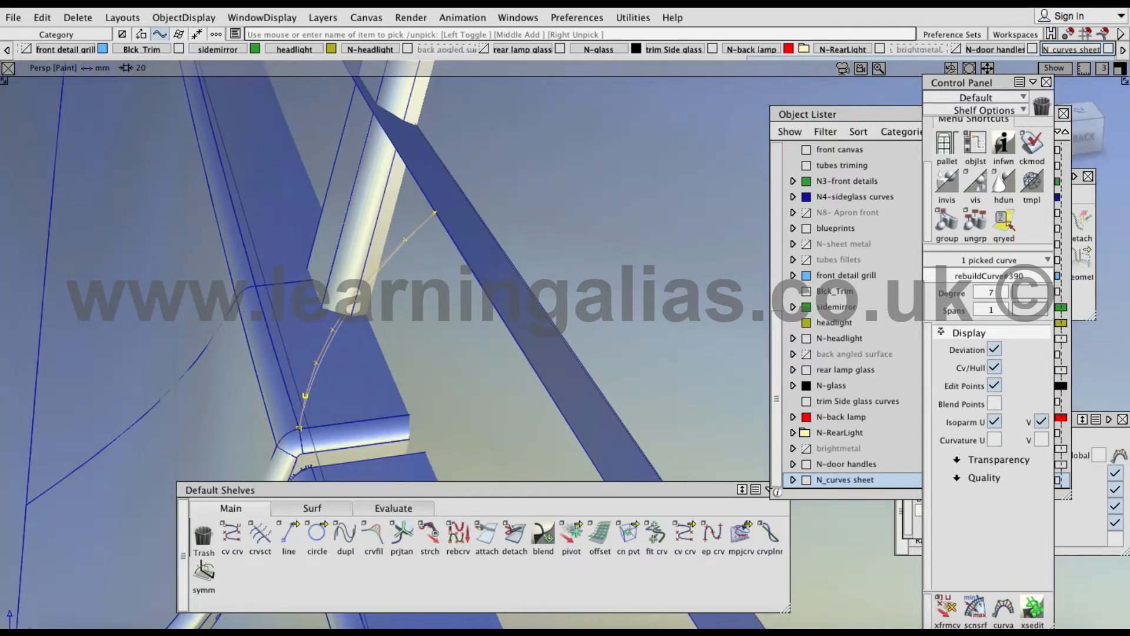
{"action": "left_click_drag", "start_coordinate": [512, 188], "coordinate": [529, 200], "text": "alt+shift"}
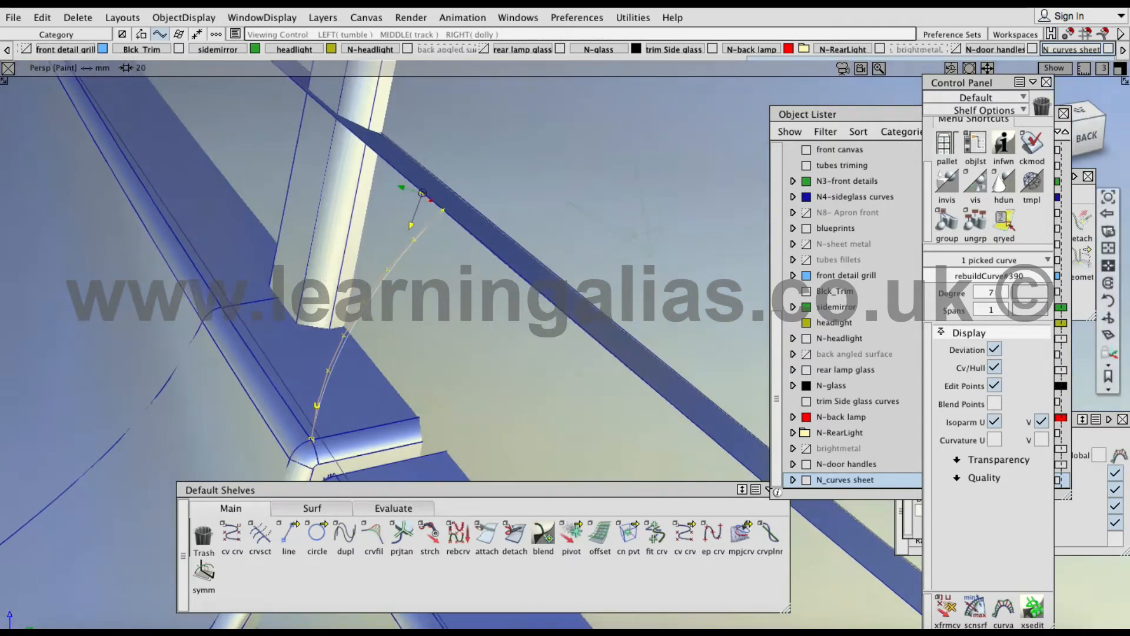
{"action": "left_click", "coordinate": [530, 200]}
- Duplicate the trim edges of draft_piece#2198_trimdivide and draft_piece#2149 along the door sill as curves
{"action": "right_click_drag", "start_coordinate": [530, 194], "coordinate": [471, 177], "text": "alt+shift"}
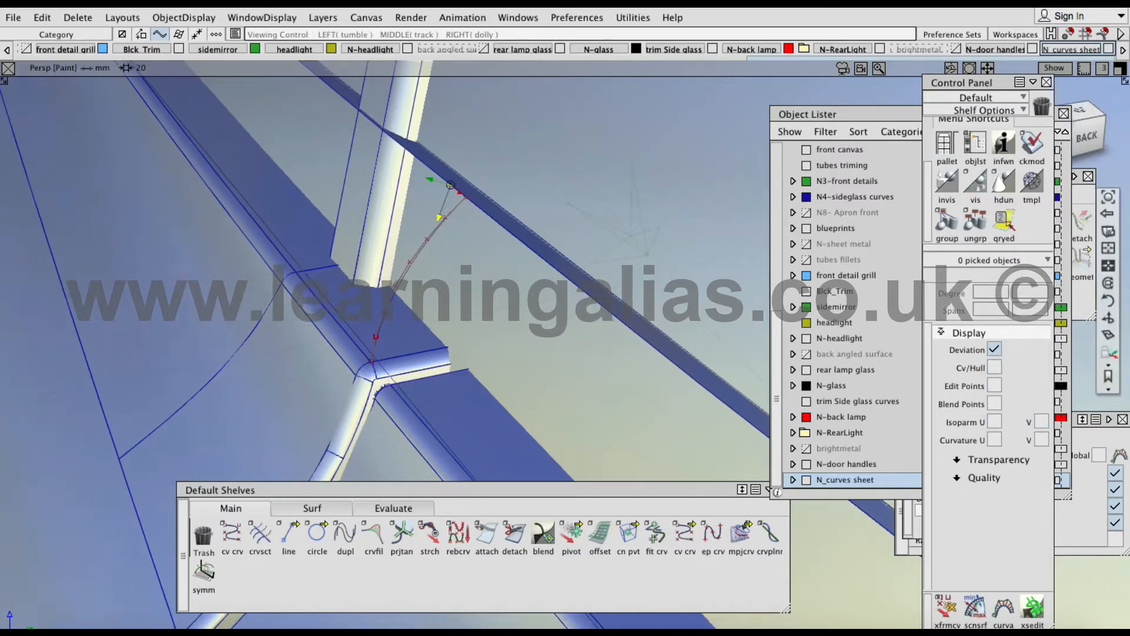
{"action": "left_click_drag", "start_coordinate": [471, 177], "coordinate": [489, 188], "text": "alt+shift"}
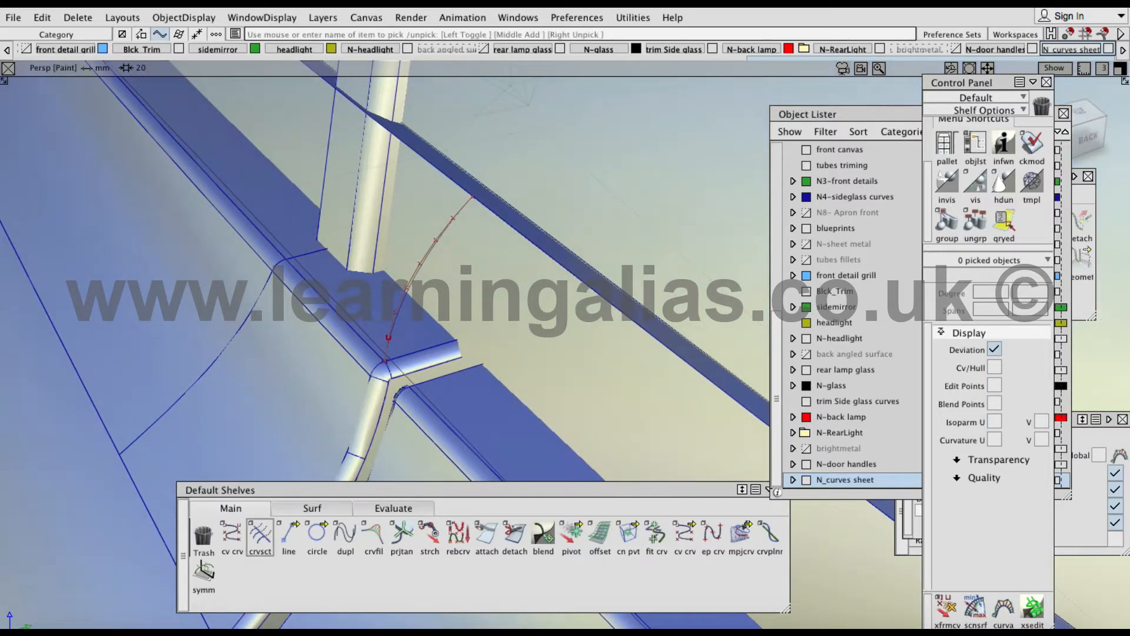
{"action": "left_click", "coordinate": [345, 536]}
{"action": "left_click", "coordinate": [356, 333]}
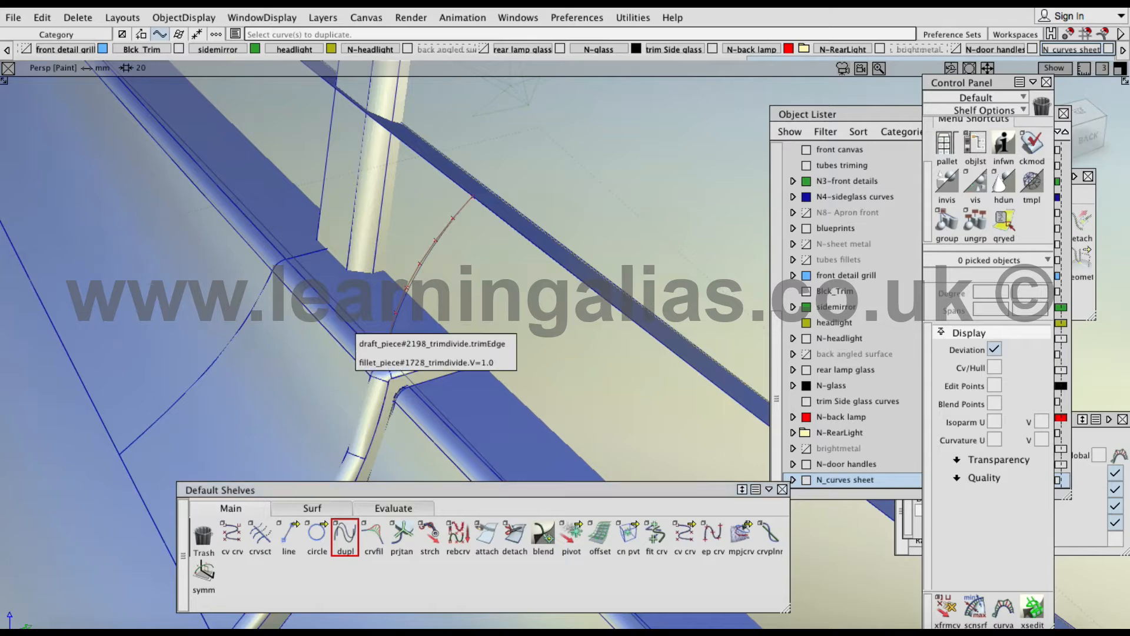
{"action": "left_click", "coordinate": [412, 343]}
{"action": "left_click_drag", "start_coordinate": [412, 353], "coordinate": [436, 377], "text": "alt+shift"}
{"action": "left_click", "coordinate": [277, 279]}
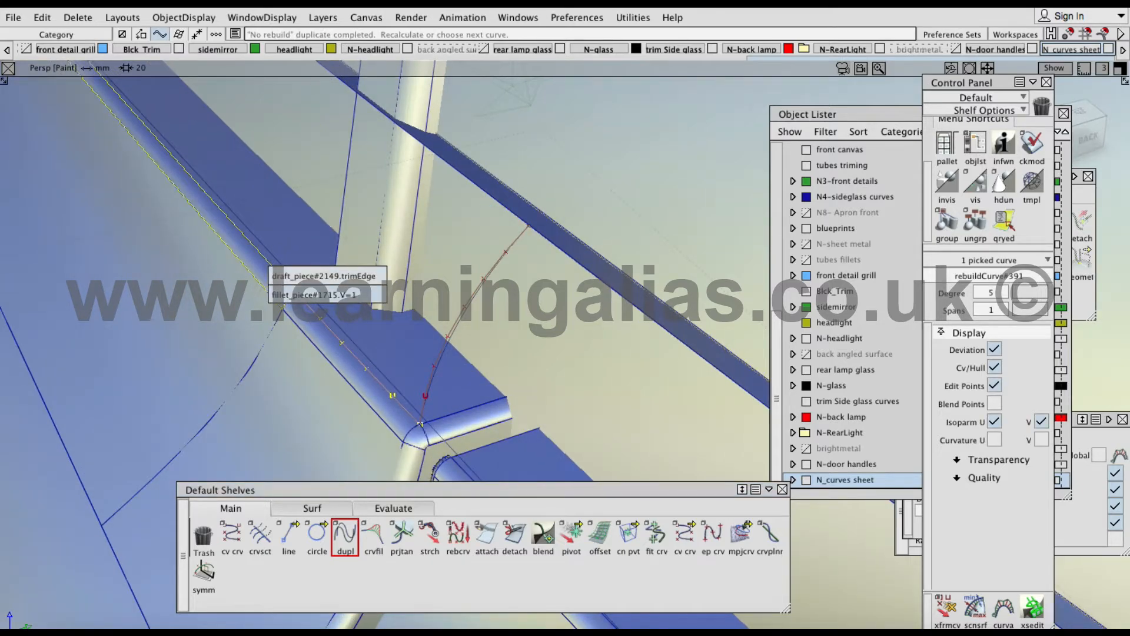
{"action": "left_click", "coordinate": [324, 276]}
- Duplicate the trim edge of draft_piece#2150 farther along the same window sill as a third curve
{"action": "mouse_move", "coordinate": [412, 294]}
{"action": "right_mouse_down", "text": "alt+shift"}
{"action": "mouse_move", "coordinate": [330, 295]}
{"action": "mouse_move", "coordinate": [400, 295]}
{"action": "right_mouse_up", "text": "alt+shift"}
{"action": "middle_click_drag", "start_coordinate": [412, 294], "coordinate": [488, 378], "text": "alt+shift"}
{"action": "right_click_drag", "start_coordinate": [354, 273], "coordinate": [447, 273], "text": "alt+shift"}
{"action": "left_click", "coordinate": [448, 355]}
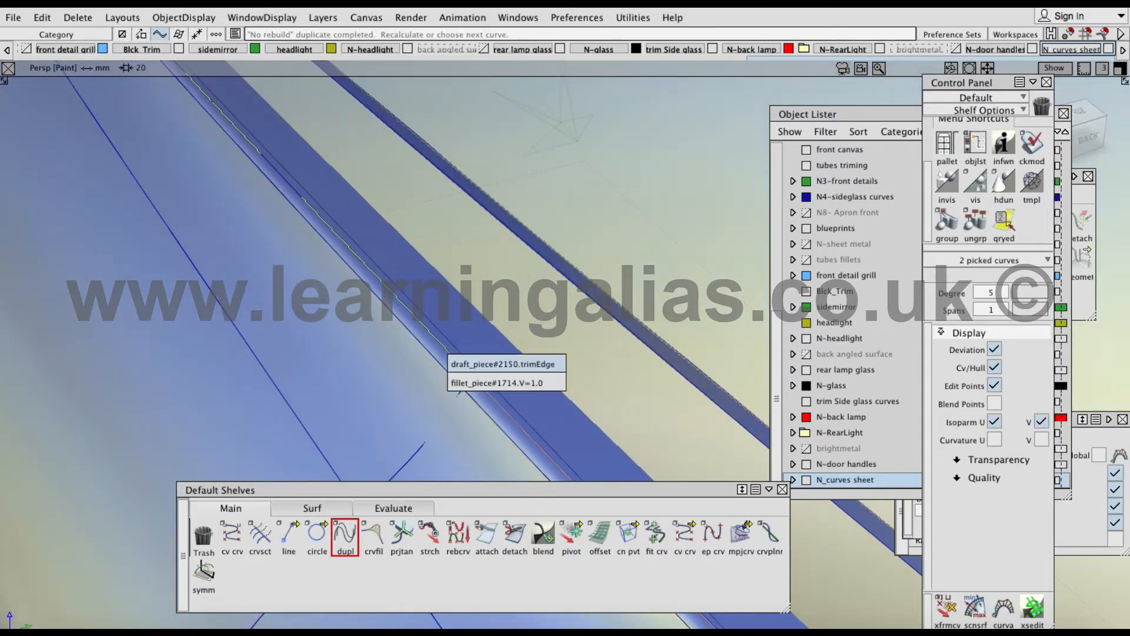
{"action": "left_click", "coordinate": [502, 364]}
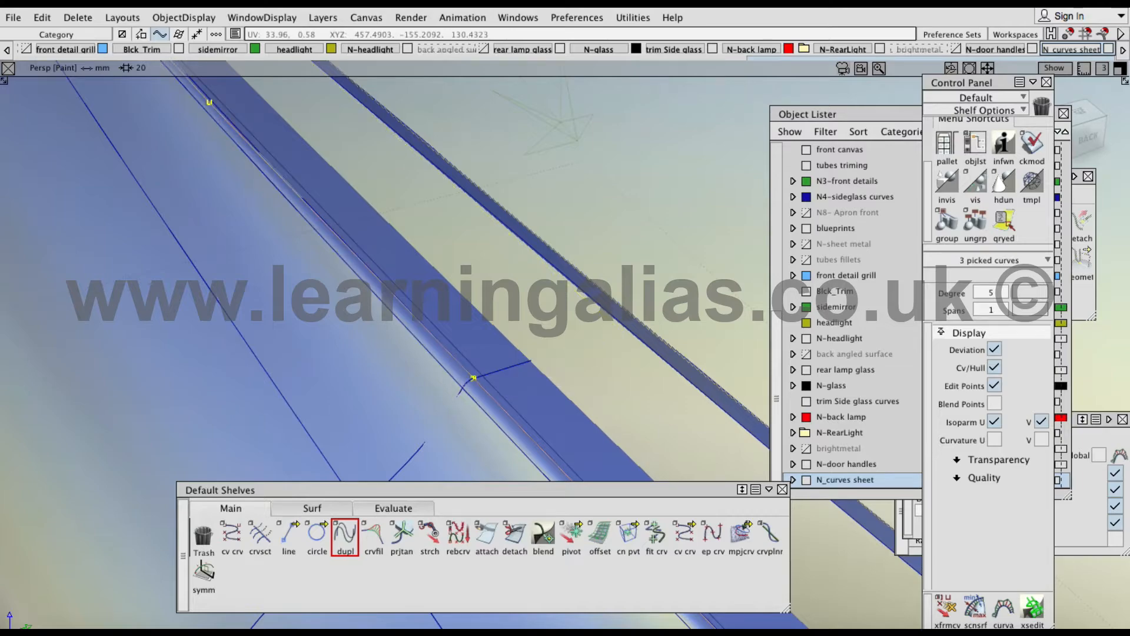
- Attach the first two duplicated door sill curves end to end, using the Connect type
{"action": "right_click_drag", "start_coordinate": [448, 294], "coordinate": [312, 295], "text": "alt+shift"}
{"action": "left_click_drag", "start_coordinate": [312, 294], "coordinate": [371, 265], "text": "alt+shift"}
{"action": "right_click_drag", "start_coordinate": [371, 265], "coordinate": [400, 265], "text": "alt+shift"}
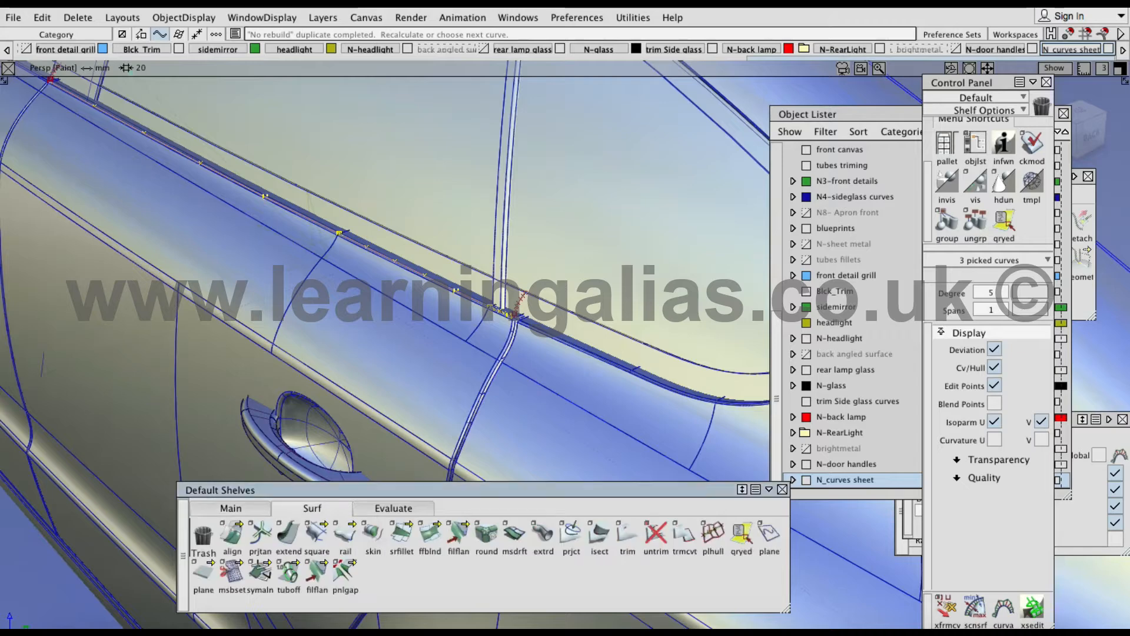
{"action": "double_click", "coordinate": [486, 535]}
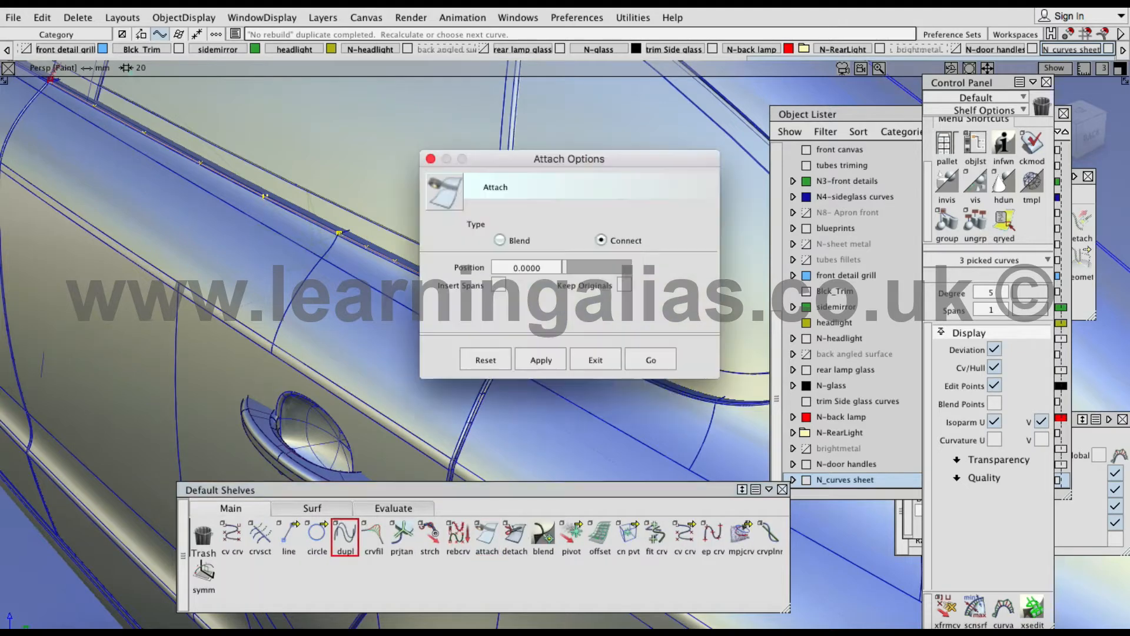
{"action": "left_click", "coordinate": [650, 360]}
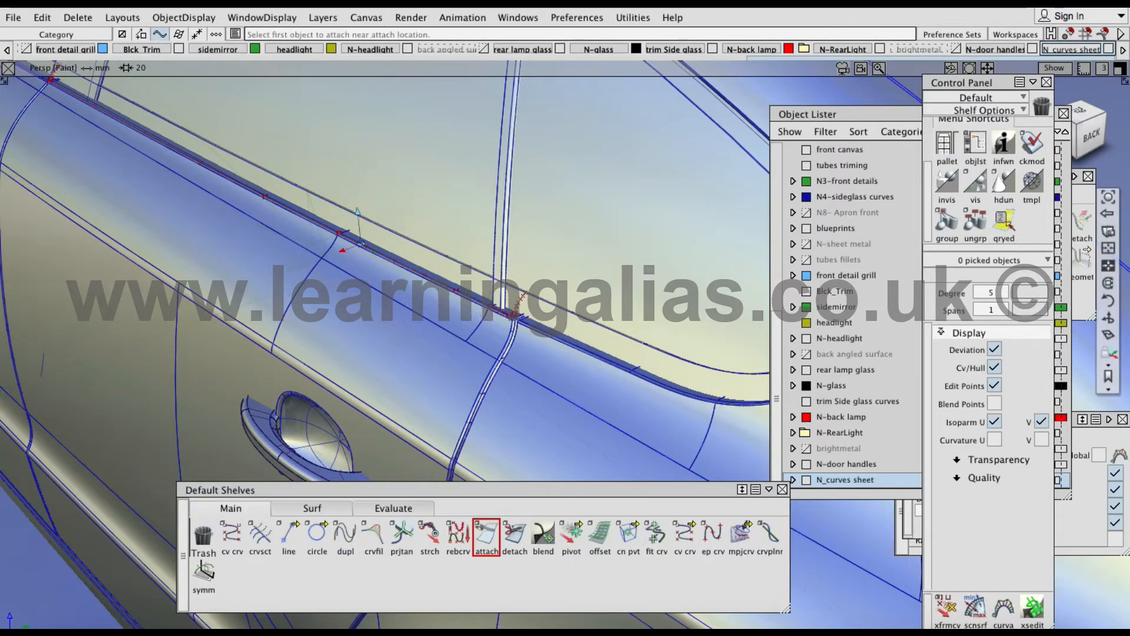
{"action": "right_click_drag", "start_coordinate": [344, 249], "coordinate": [412, 250], "text": "alt+shift"}
{"action": "left_click_drag", "start_coordinate": [412, 250], "coordinate": [407, 235], "text": "alt+shift"}
{"action": "left_click", "coordinate": [267, 201]}
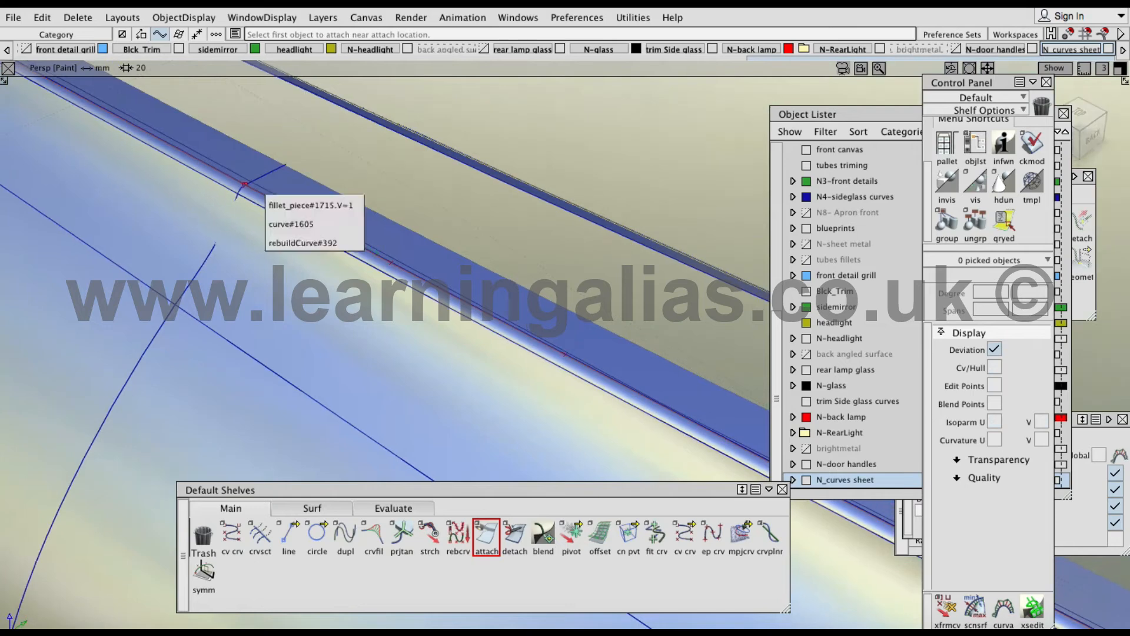
{"action": "left_click", "coordinate": [303, 243]}
{"action": "middle_click_drag", "start_coordinate": [336, 242], "coordinate": [471, 318], "text": "alt+shift"}
{"action": "mouse_move", "coordinate": [316, 238]}
{"action": "right_mouse_down", "text": "alt+shift"}
{"action": "mouse_move", "coordinate": [353, 239]}
{"action": "mouse_move", "coordinate": [294, 238]}
{"action": "right_mouse_up", "text": "alt+shift"}
{"action": "left_click", "coordinate": [391, 258]}
- Attach the joined sill curve to the remaining duplicated curve near the door pillar to form one continuous curve
{"action": "middle_click_drag", "start_coordinate": [294, 238], "coordinate": [712, 474], "text": "alt+shift"}
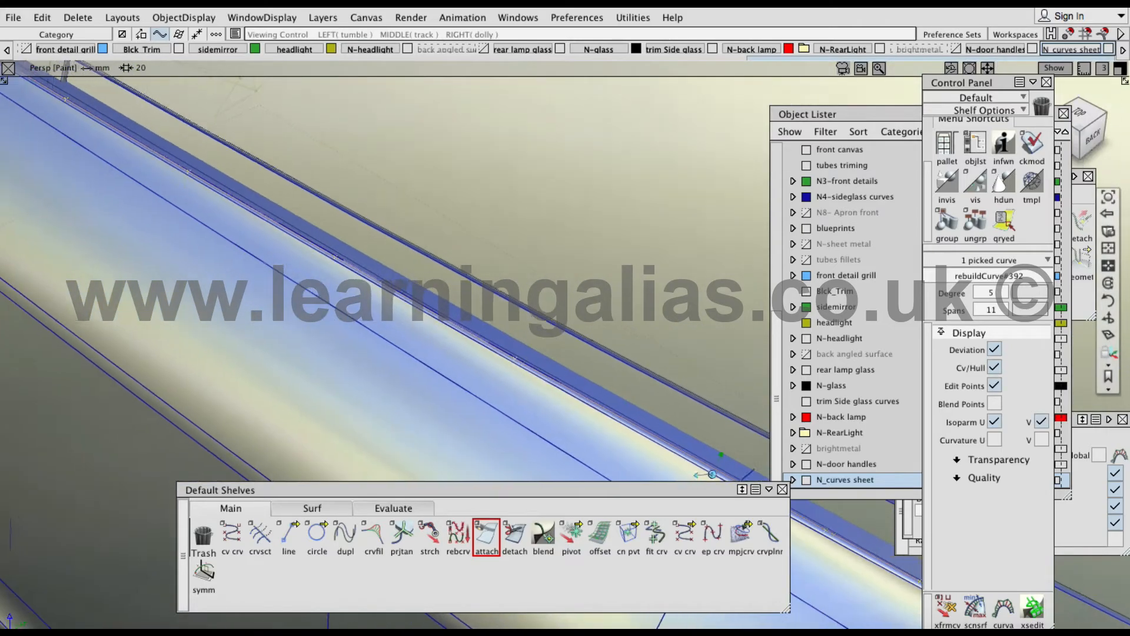
{"action": "middle_click_drag", "start_coordinate": [335, 257], "coordinate": [582, 419], "text": "alt+shift"}
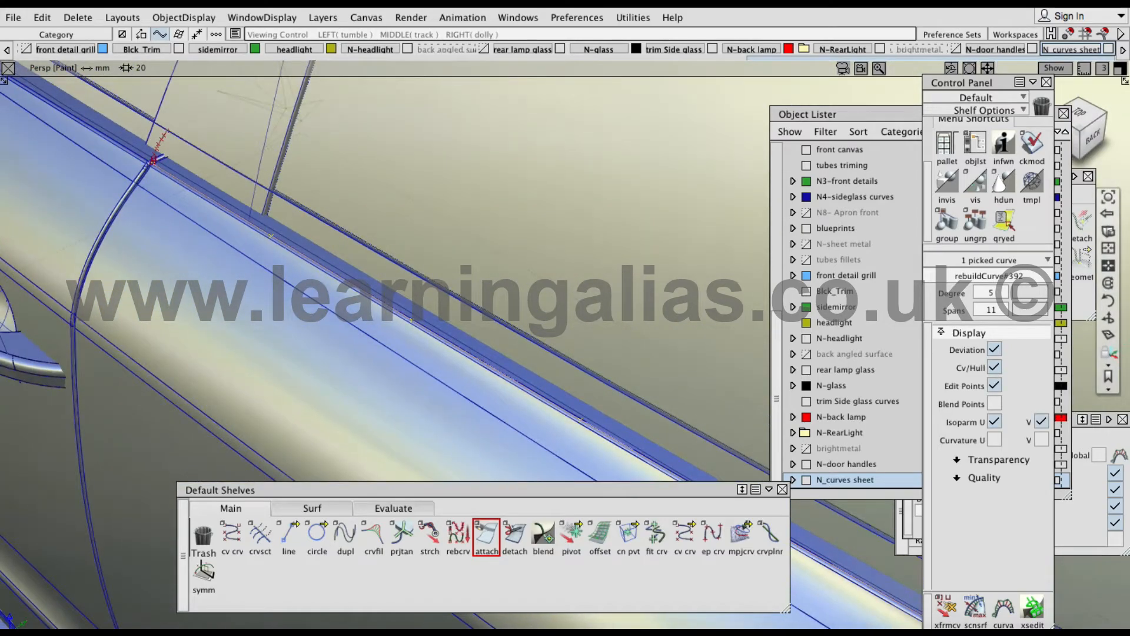
{"action": "mouse_move", "coordinate": [759, 471]}
{"action": "middle_mouse_down", "text": "alt+shift"}
{"action": "mouse_move", "coordinate": [693, 396]}
{"action": "mouse_move", "coordinate": [517, 345]}
{"action": "mouse_move", "coordinate": [177, 172]}
{"action": "middle_mouse_up", "text": "alt+shift"}
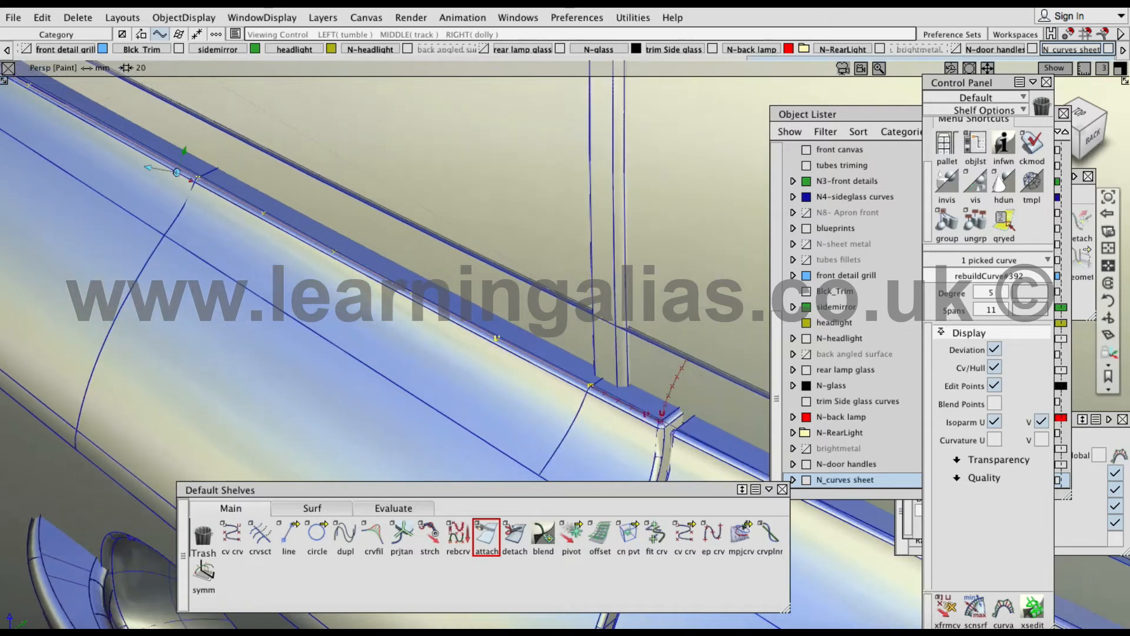
{"action": "middle_click_drag", "start_coordinate": [591, 385], "coordinate": [432, 267], "text": "alt+shift"}
{"action": "right_click_drag", "start_coordinate": [430, 268], "coordinate": [607, 268], "text": "alt+shift"}
{"action": "key", "text": "Escape"}
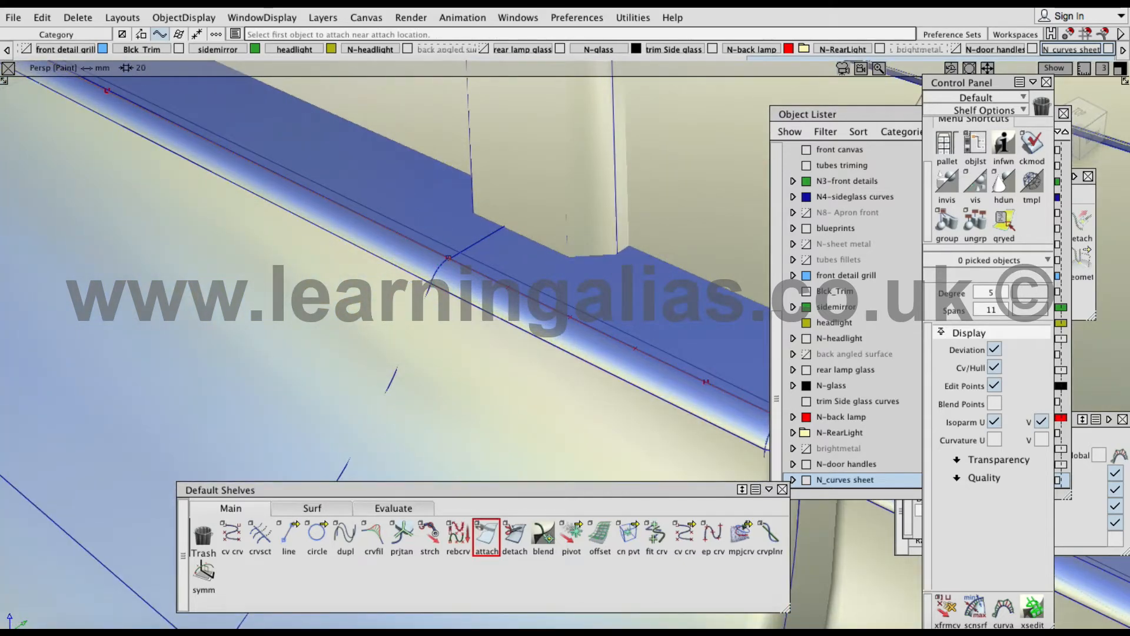
{"action": "left_click", "coordinate": [463, 265]}
{"action": "left_click", "coordinate": [464, 276]}
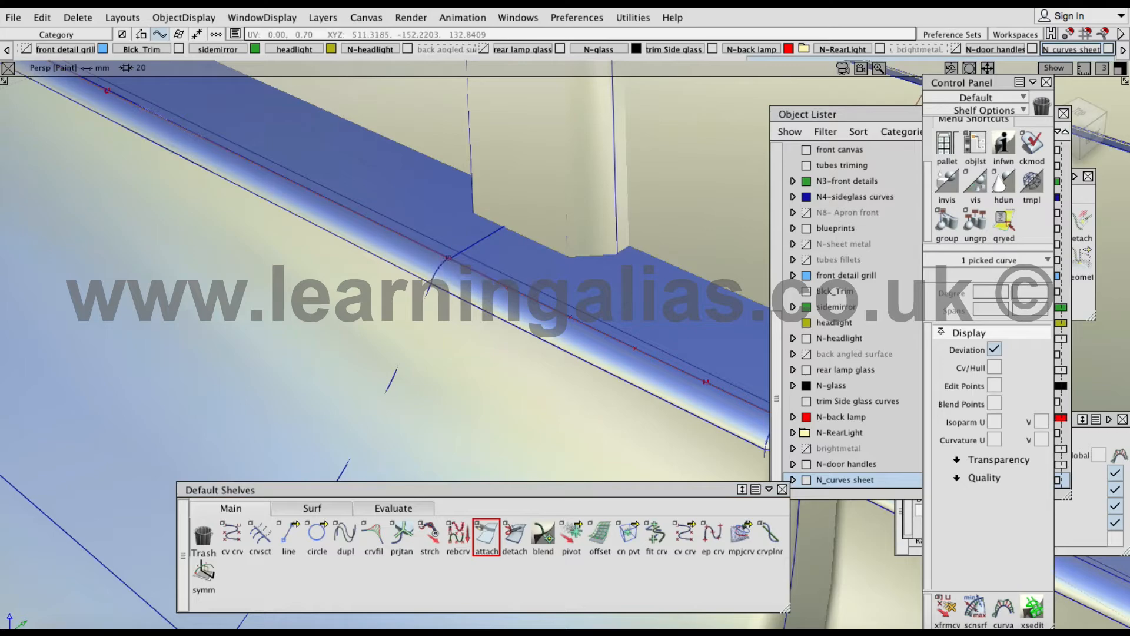
{"action": "left_click", "coordinate": [462, 265]}
{"action": "left_click", "coordinate": [476, 277]}
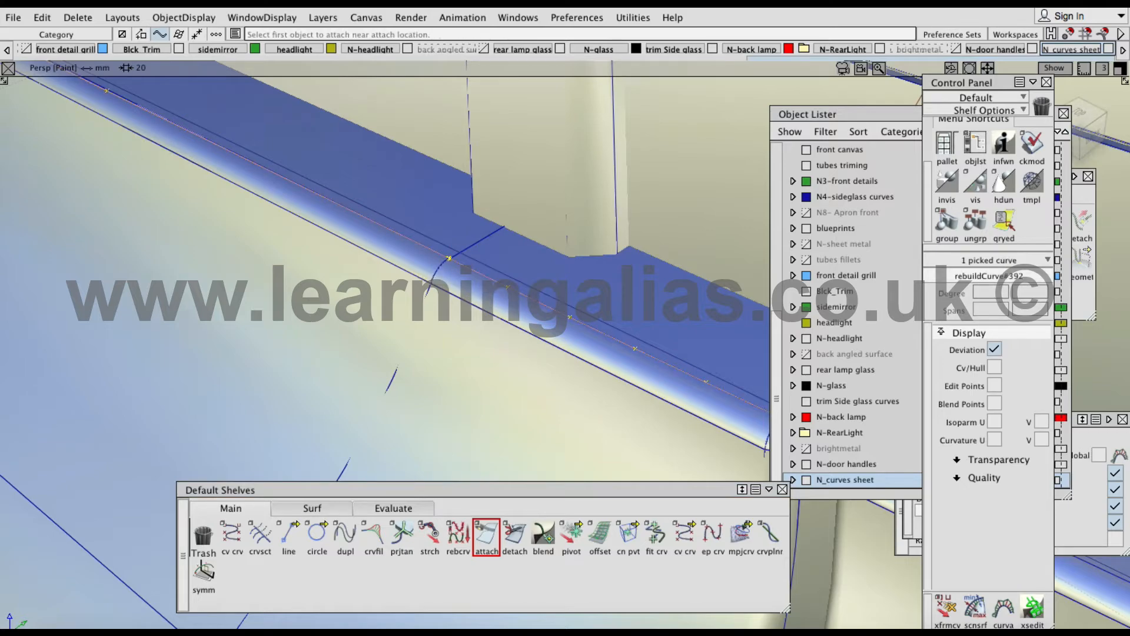
- Start a square surface with the joined sill curve as boundary 1 and the short bridging curve at the rear door corner as boundary 2
{"action": "left_click_drag", "start_coordinate": [476, 276], "coordinate": [348, 288], "text": "alt+shift"}
{"action": "left_click", "coordinate": [312, 508]}
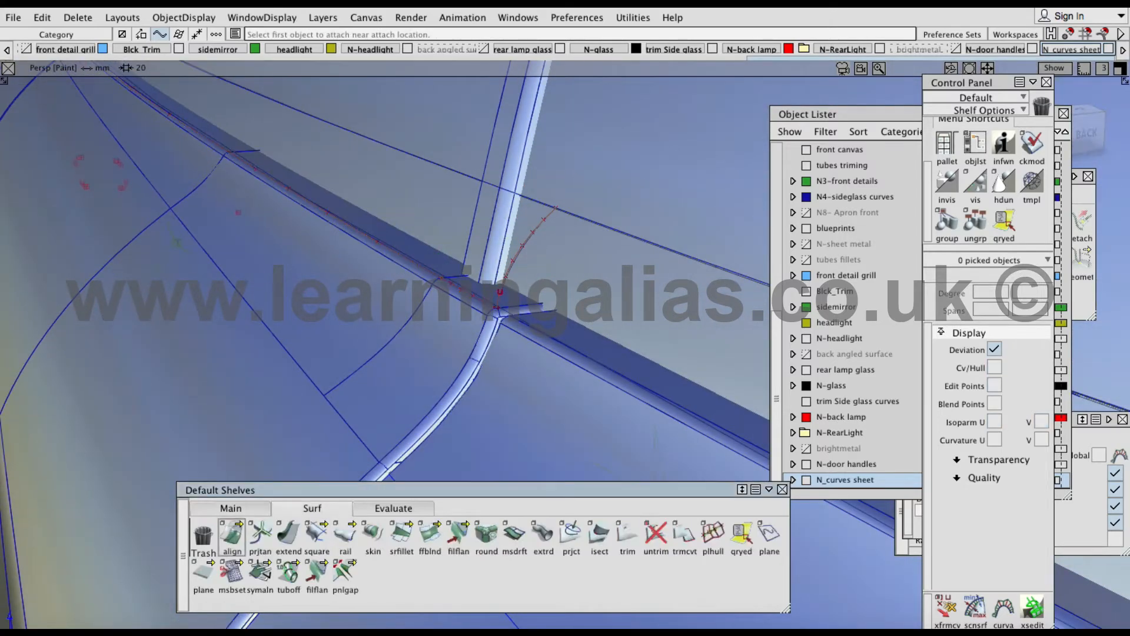
{"action": "left_click", "coordinate": [316, 533]}
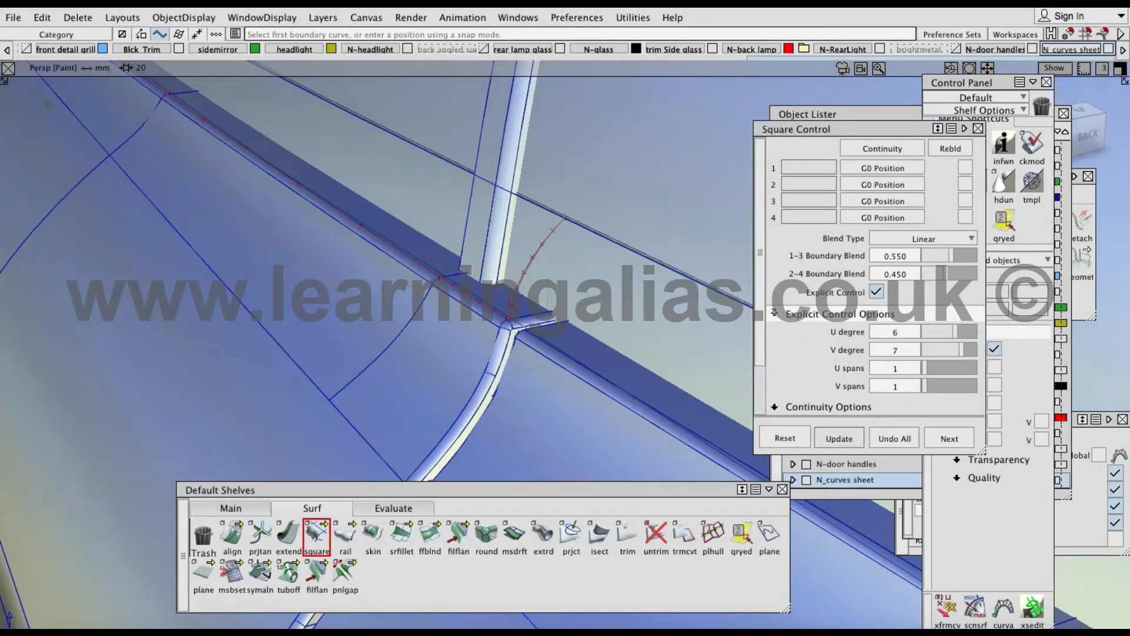
{"action": "left_click", "coordinate": [478, 298]}
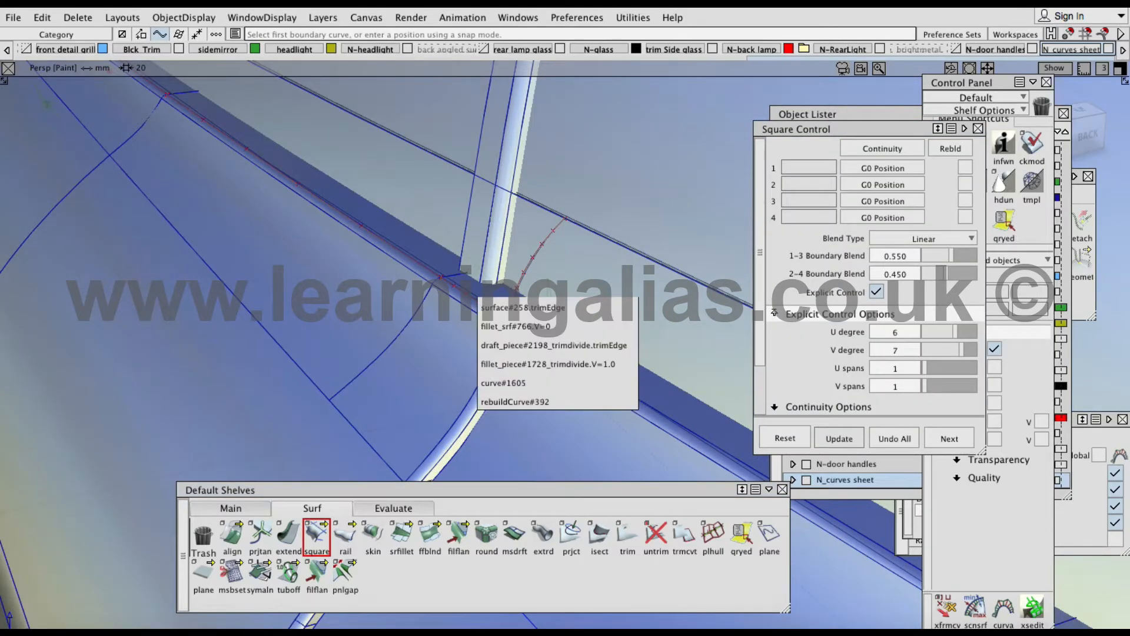
{"action": "left_click", "coordinate": [514, 401]}
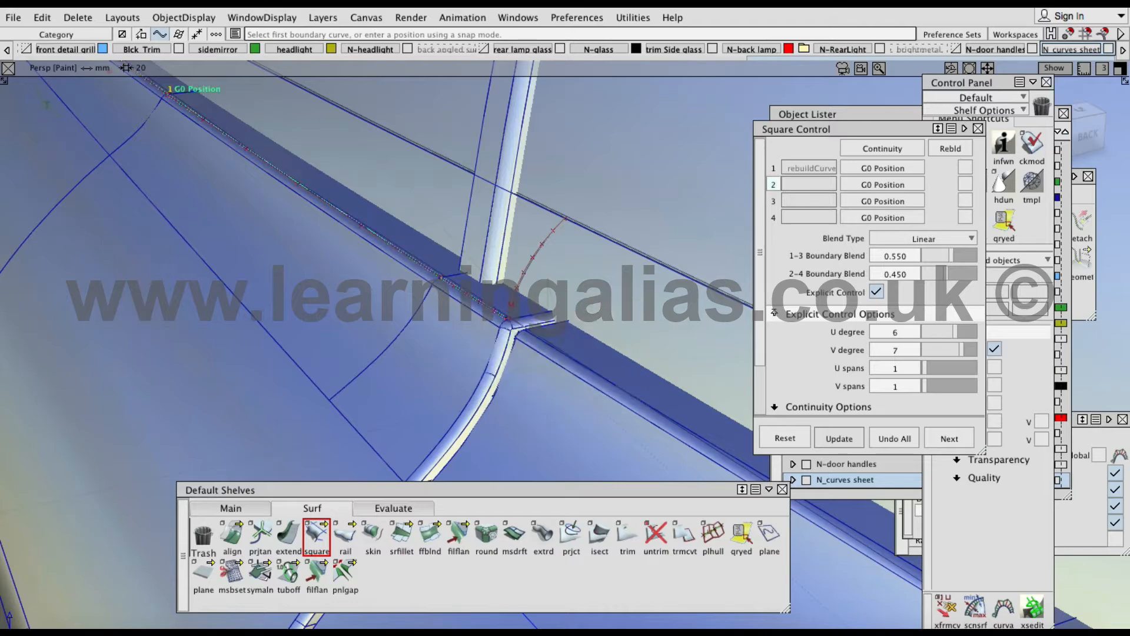
{"action": "left_click_drag", "start_coordinate": [506, 295], "coordinate": [448, 272], "text": "alt+shift"}
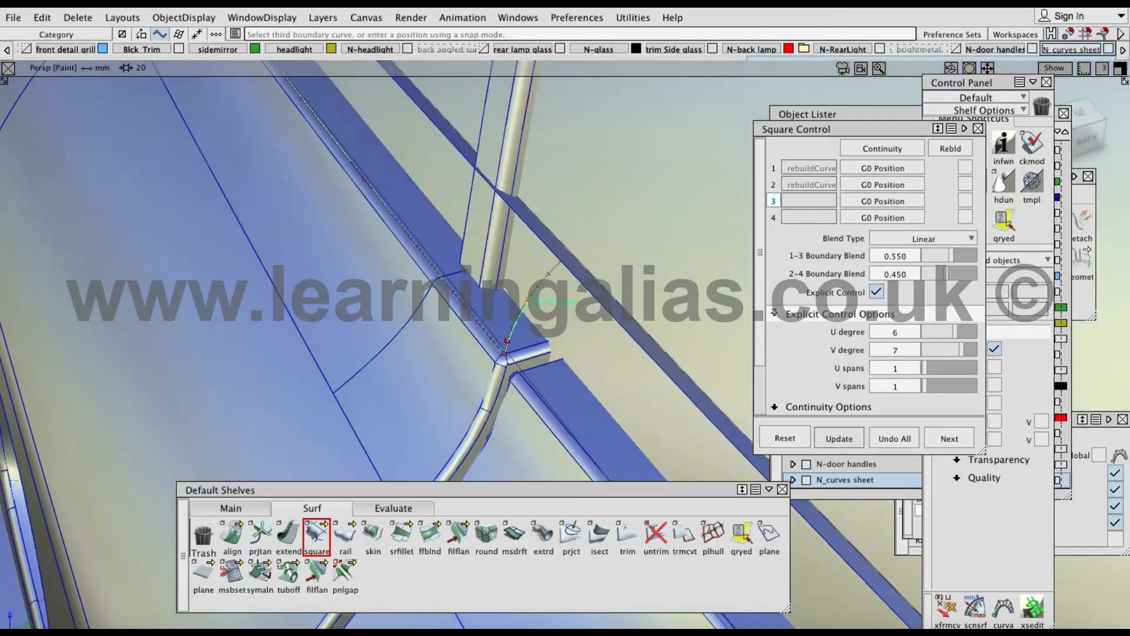
- Build the square surface using the side glass's lower edge as boundary 3 and the bridging curve at the opposite door gap as boundary 4
{"action": "left_click", "coordinate": [530, 225]}
{"action": "right_click_drag", "start_coordinate": [530, 224], "coordinate": [482, 225], "text": "alt+shift"}
{"action": "right_click_drag", "start_coordinate": [432, 284], "coordinate": [530, 284], "text": "alt+shift"}
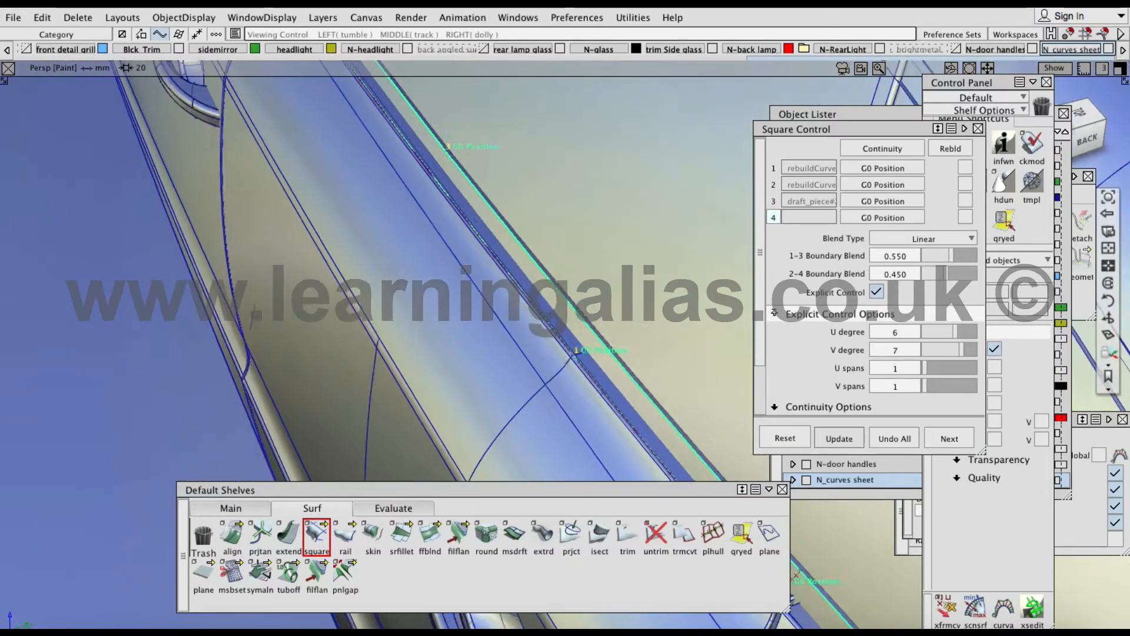
{"action": "left_click_drag", "start_coordinate": [530, 284], "coordinate": [424, 247], "text": "alt+shift"}
{"action": "middle_click_drag", "start_coordinate": [589, 365], "coordinate": [206, 212], "text": "alt+shift"}
{"action": "middle_click_drag", "start_coordinate": [353, 294], "coordinate": [574, 306], "text": "alt+shift"}
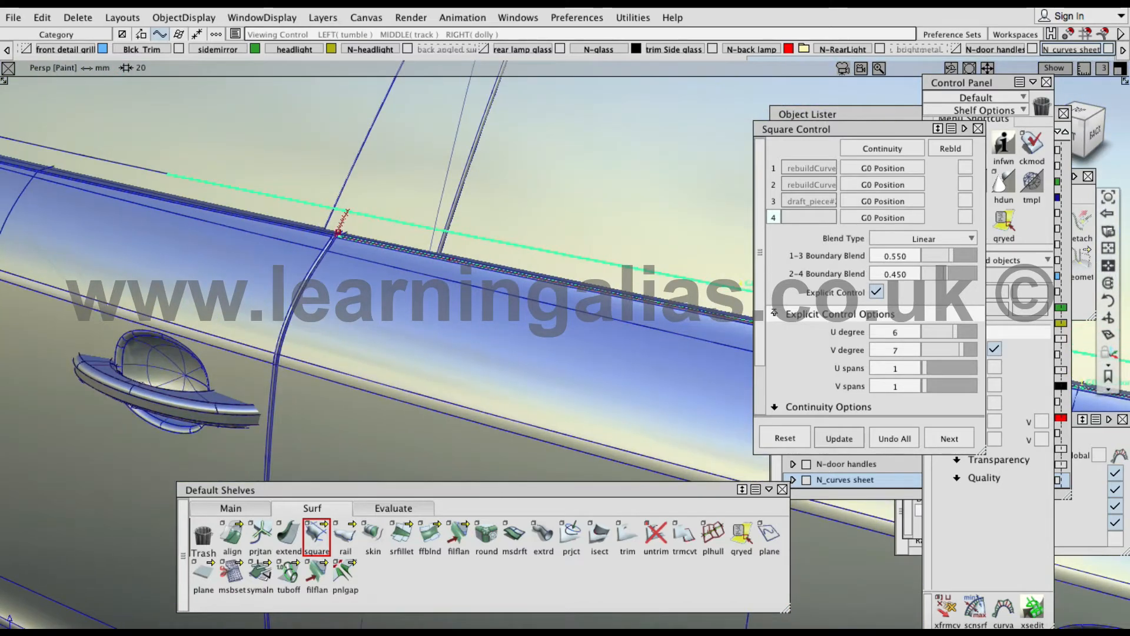
{"action": "right_click_drag", "start_coordinate": [339, 235], "coordinate": [412, 235], "text": "alt+shift"}
{"action": "left_click_drag", "start_coordinate": [412, 236], "coordinate": [424, 265], "text": "alt+shift"}
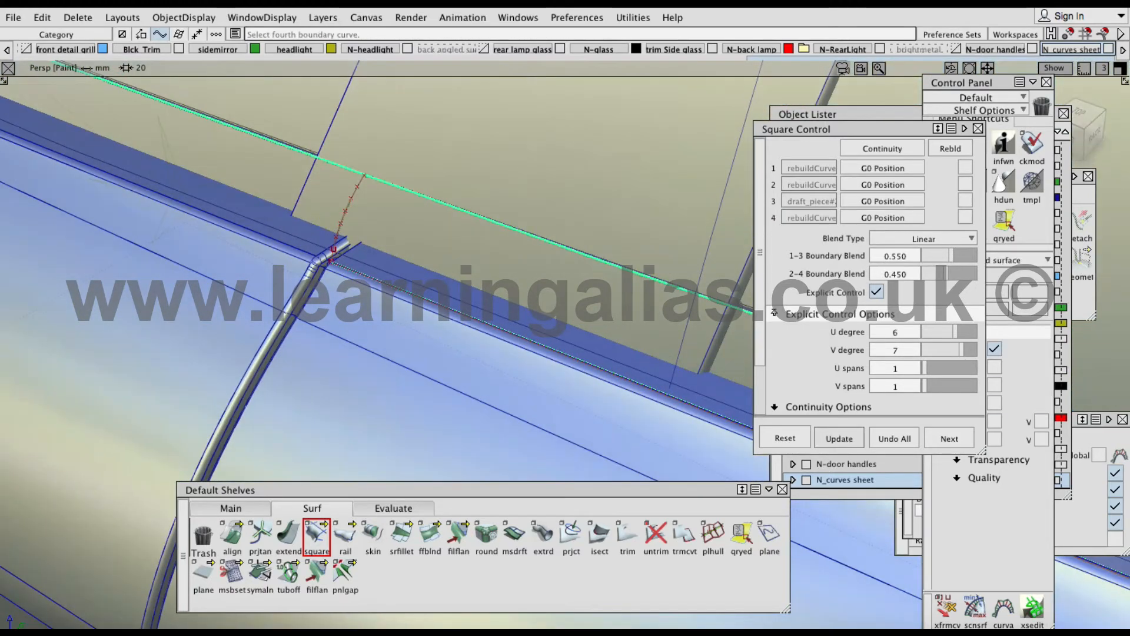
{"action": "left_click", "coordinate": [345, 213]}
{"action": "right_click_drag", "start_coordinate": [344, 218], "coordinate": [206, 222], "text": "alt+shift"}
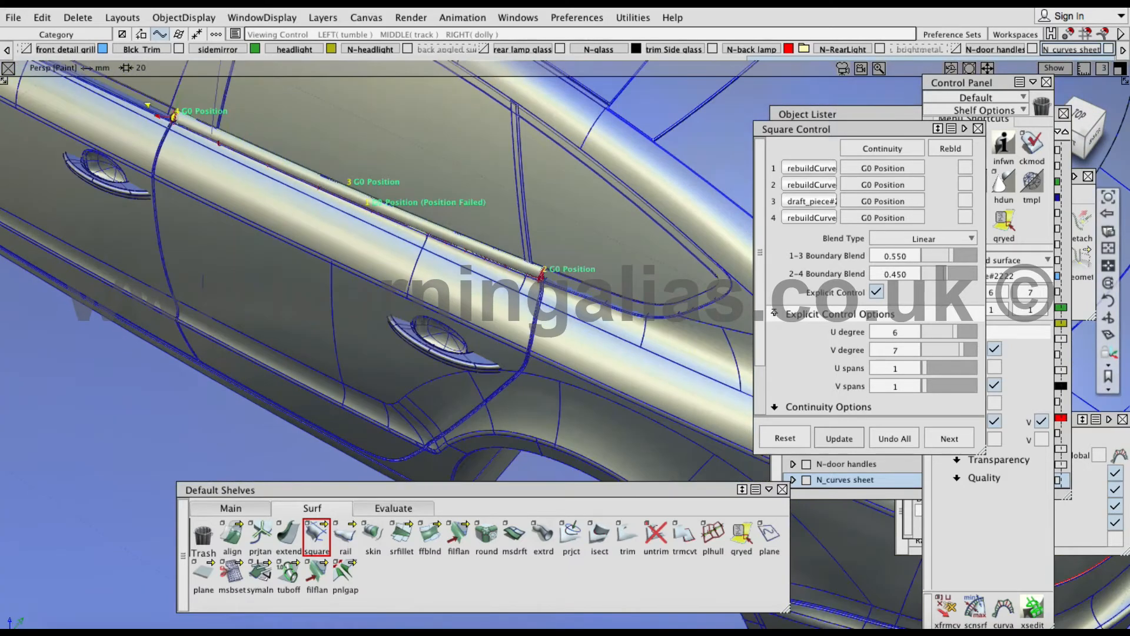
- Enable rebuild for boundaries 1 and 3 of the square surface along the window sill
{"action": "right_click_drag", "start_coordinate": [471, 250], "coordinate": [533, 256], "text": "alt+shift"}
{"action": "left_click_drag", "start_coordinate": [532, 256], "coordinate": [523, 272], "text": "alt+shift"}
{"action": "right_click_drag", "start_coordinate": [524, 274], "coordinate": [588, 291], "text": "ctrl+shift"}
{"action": "left_click_drag", "start_coordinate": [588, 291], "coordinate": [412, 265], "text": "alt+shift"}
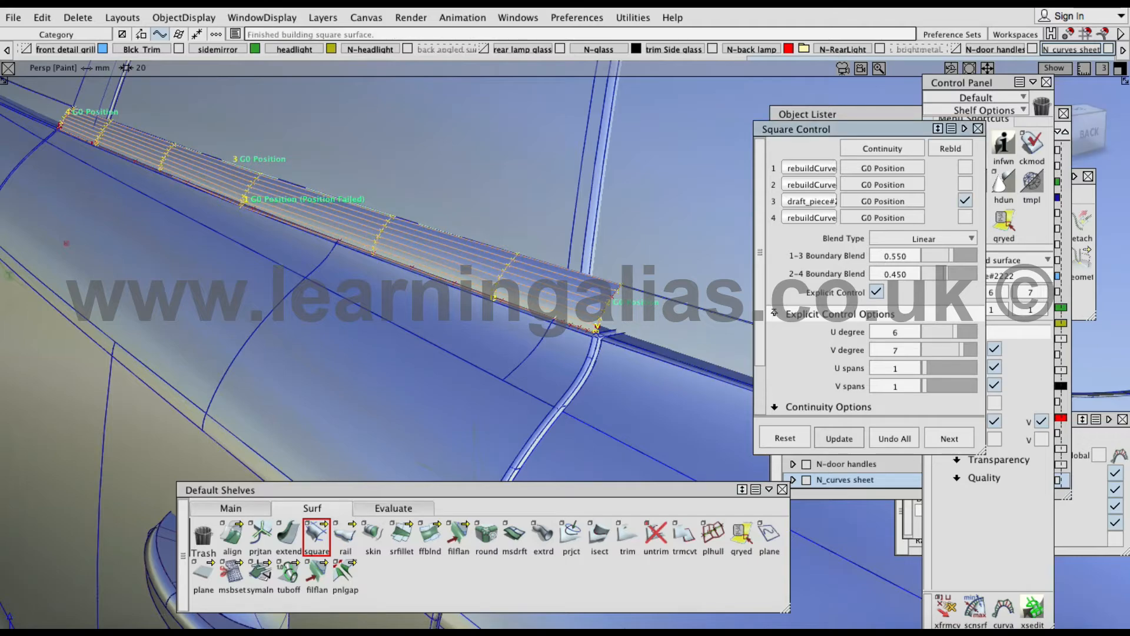
{"action": "left_click_drag", "start_coordinate": [412, 265], "coordinate": [368, 271], "text": "alt+shift"}
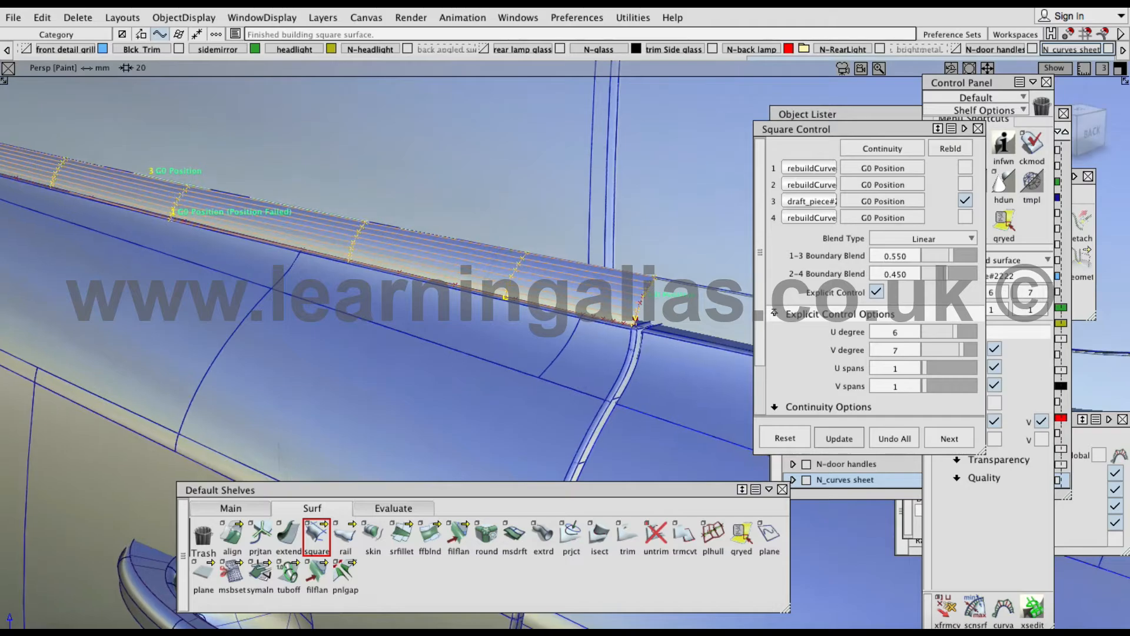
{"action": "left_click", "coordinate": [964, 167]}
{"action": "left_click_drag", "start_coordinate": [494, 244], "coordinate": [326, 435], "text": "alt+shift"}
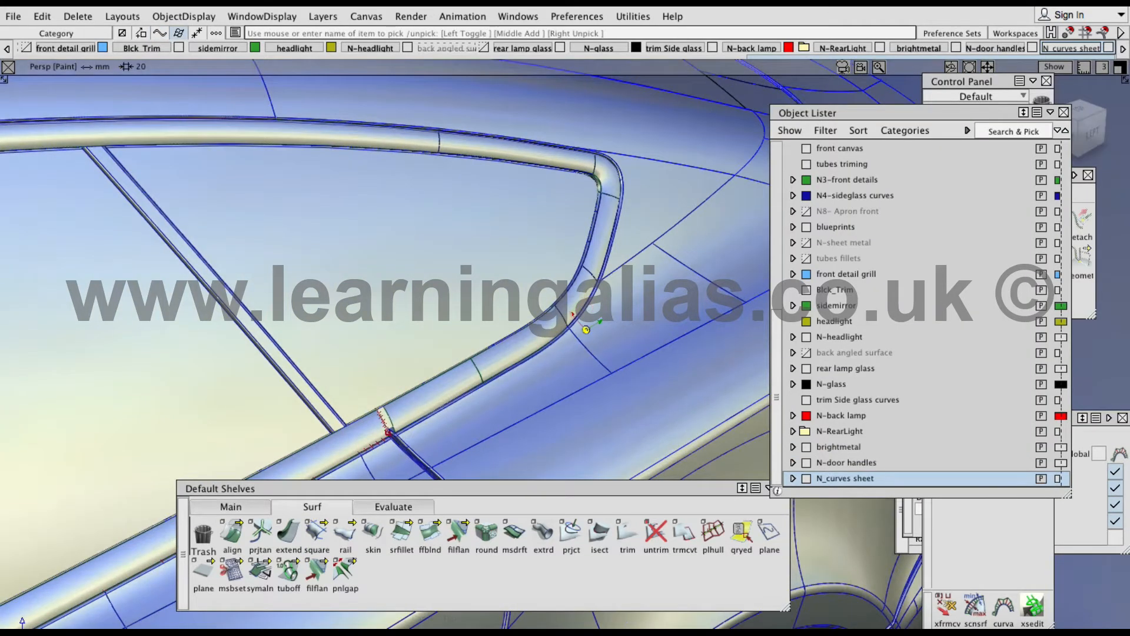
- Pick the window trim surfaces behind the door gap on the rear quarter sill and display their control vertices
{"action": "middle_click_drag", "start_coordinate": [585, 329], "coordinate": [616, 245], "text": "alt+shift"}
{"action": "right_click_drag", "start_coordinate": [616, 245], "coordinate": [494, 301], "text": "alt+shift"}
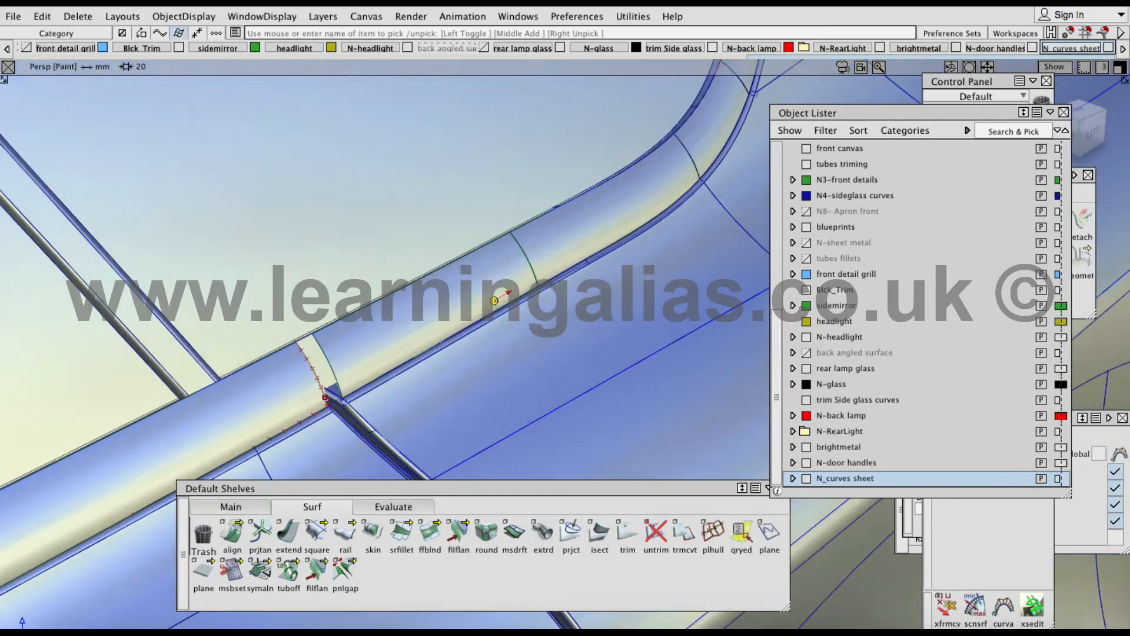
{"action": "left_click_drag", "start_coordinate": [495, 300], "coordinate": [529, 303], "text": "alt+shift"}
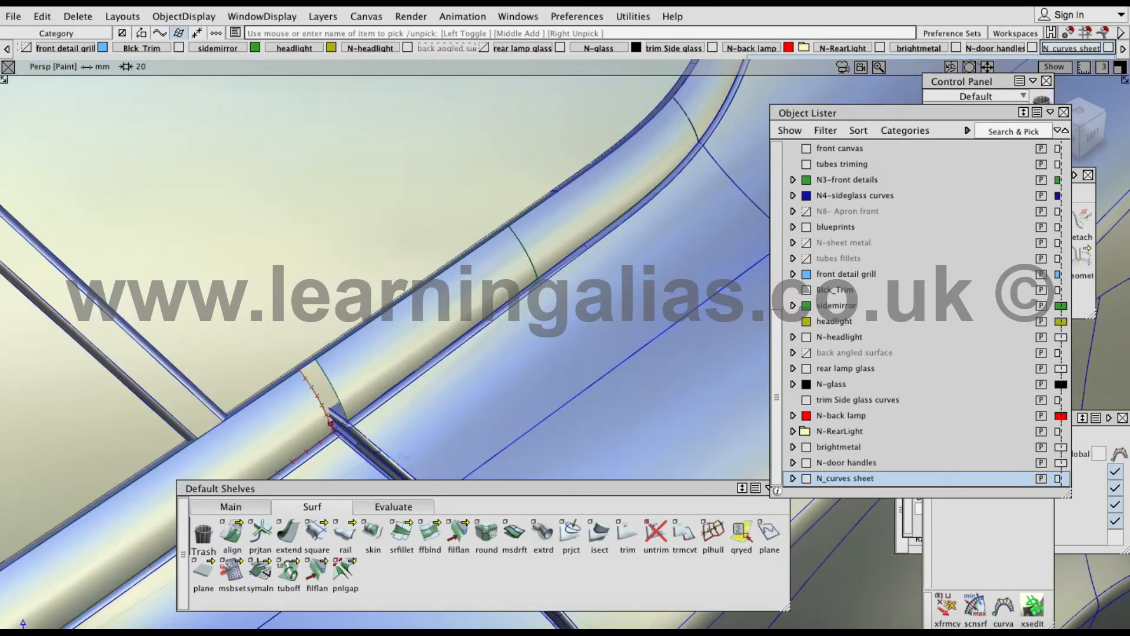
{"action": "middle_click_drag", "start_coordinate": [510, 285], "coordinate": [445, 340], "text": "alt+shift"}
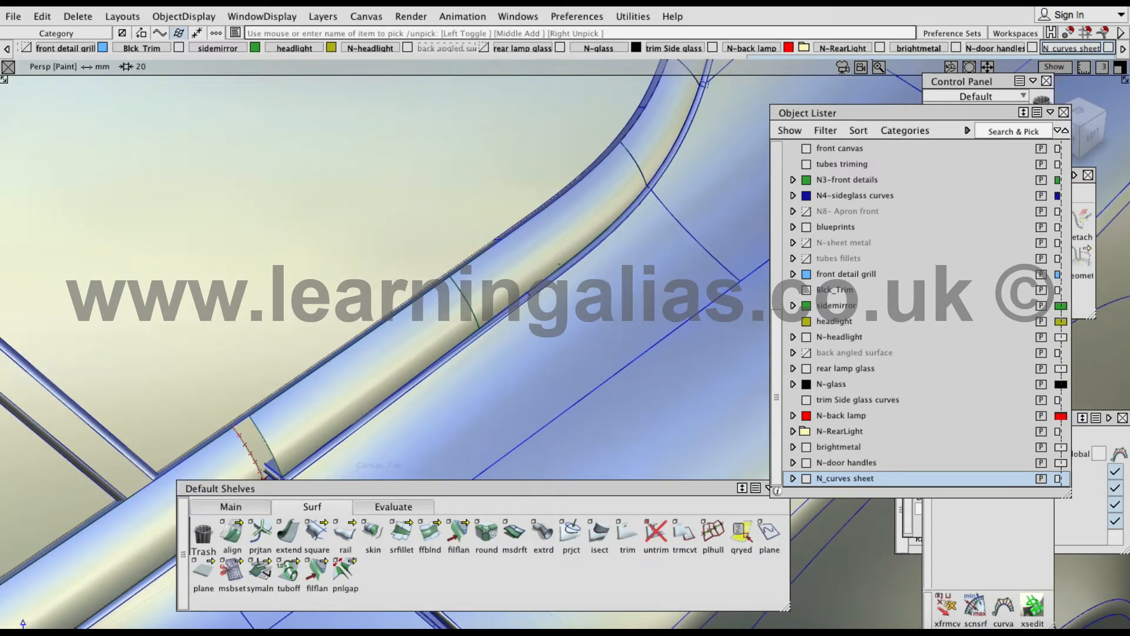
{"action": "left_click", "coordinate": [559, 263]}
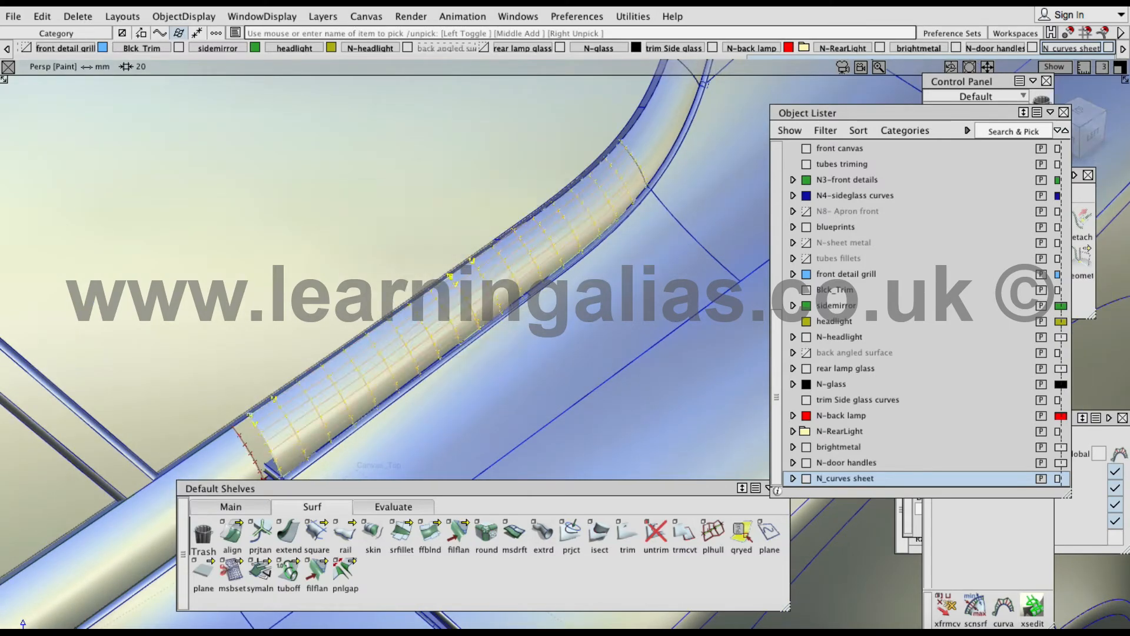
{"action": "mouse_move", "coordinate": [434, 351]}
{"action": "left_mouse_down", "text": "alt+shift"}
{"action": "mouse_move", "coordinate": [495, 351]}
{"action": "mouse_move", "coordinate": [401, 351]}
{"action": "left_mouse_up", "text": "alt+shift"}
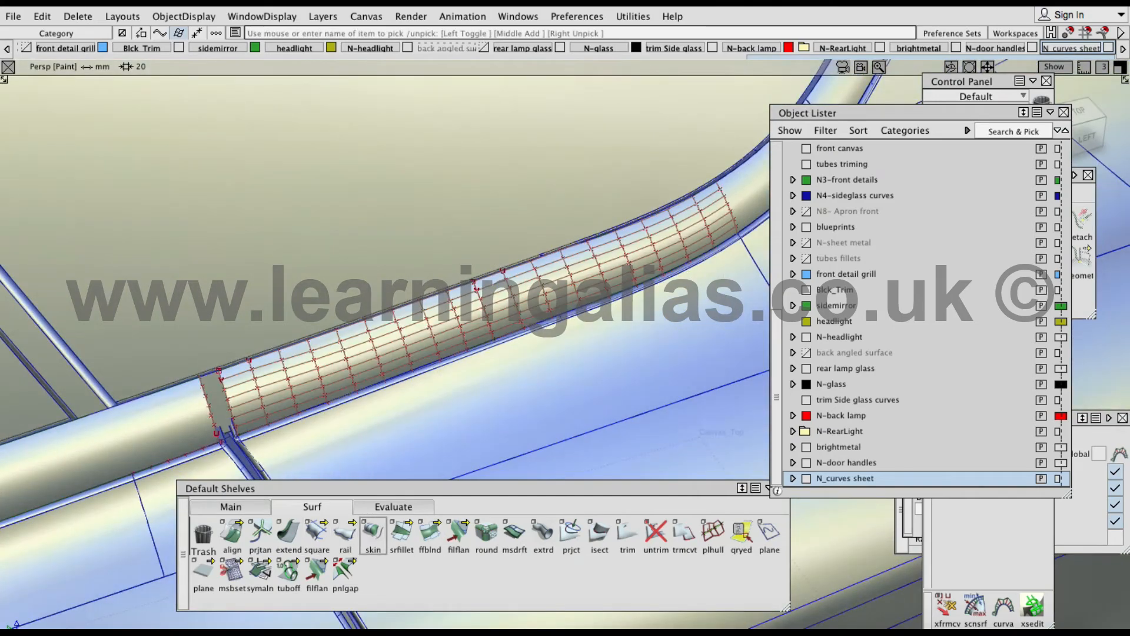
- Check G1 tangent continuity, sampled per span, across the joins between the rear quarter window trim surfaces
{"action": "left_click", "coordinate": [393, 506]}
{"action": "double_click", "coordinate": [260, 533]}
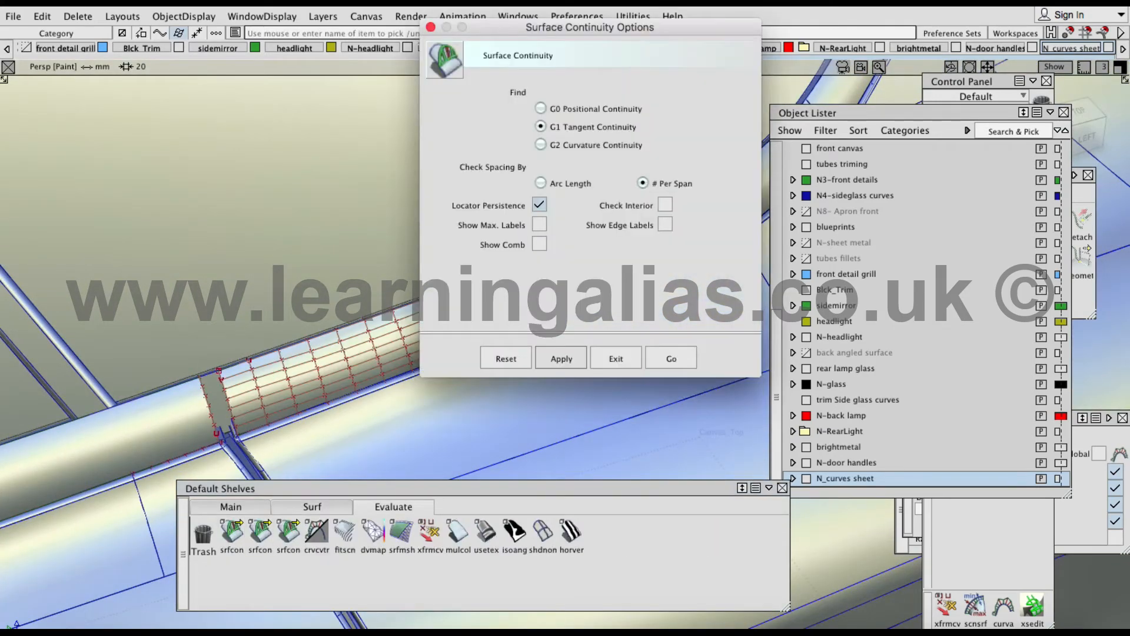
{"action": "left_click", "coordinate": [671, 359]}
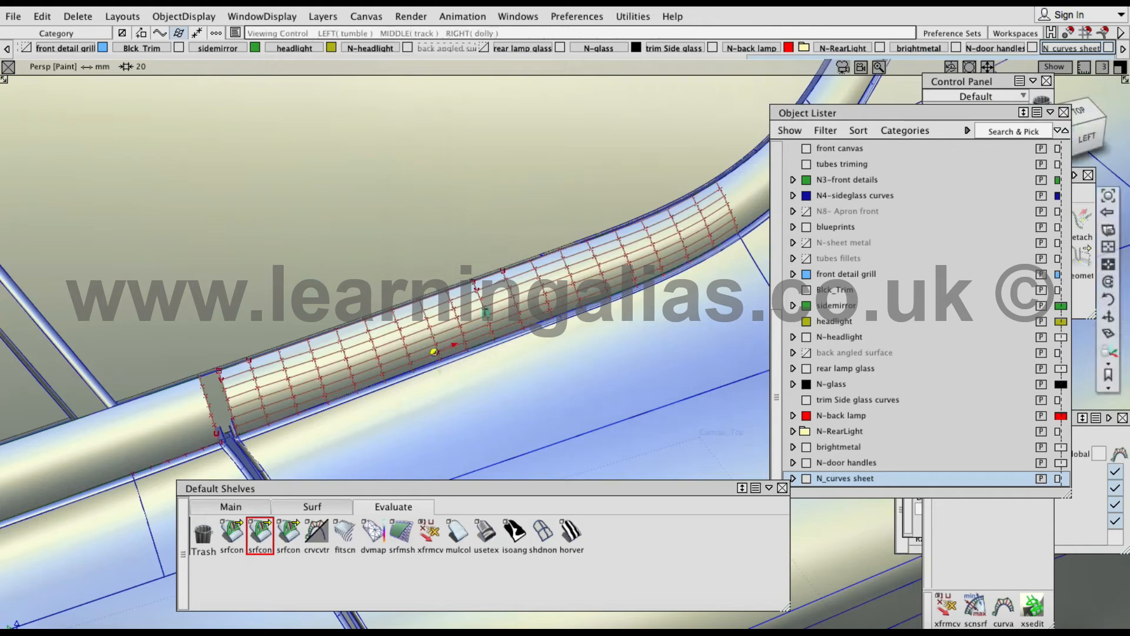
{"action": "mouse_move", "coordinate": [454, 344]}
{"action": "left_mouse_down", "text": "alt+shift"}
{"action": "mouse_move", "coordinate": [487, 312]}
{"action": "mouse_move", "coordinate": [298, 412]}
{"action": "left_mouse_up", "text": "alt+shift"}
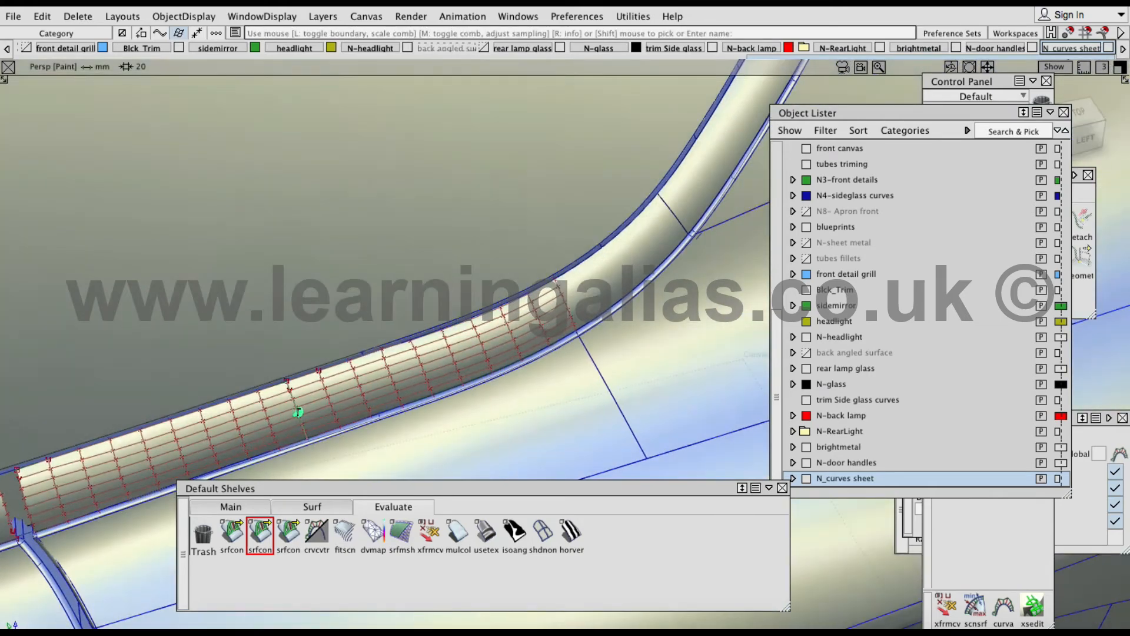
{"action": "left_click", "coordinate": [674, 215]}
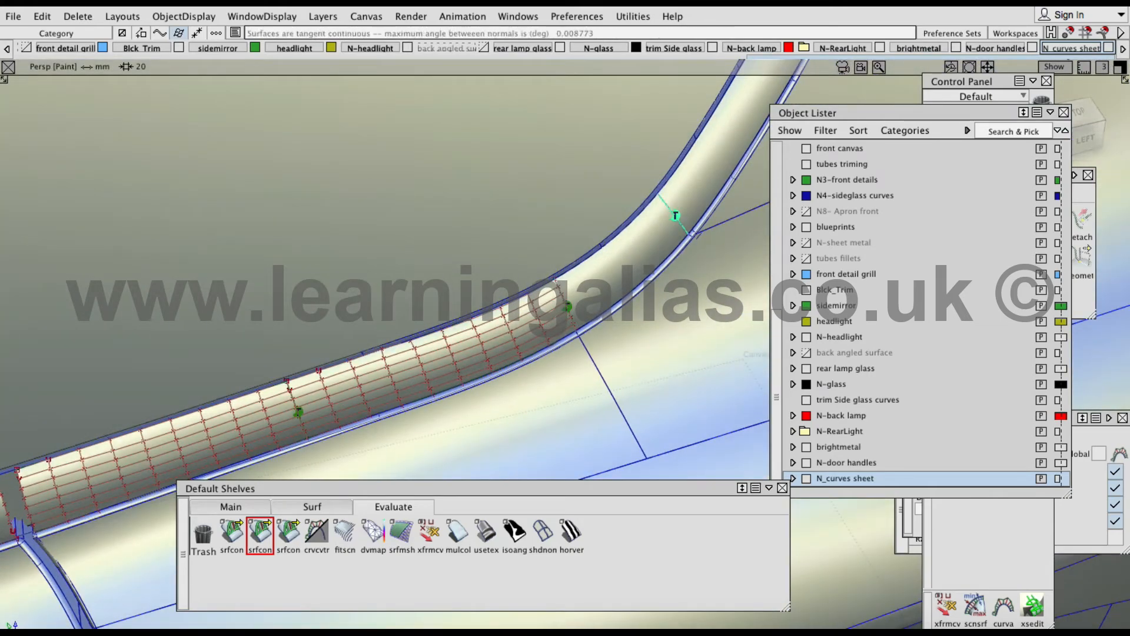
{"action": "middle_click_drag", "start_coordinate": [674, 215], "coordinate": [626, 262], "text": "alt+shift"}
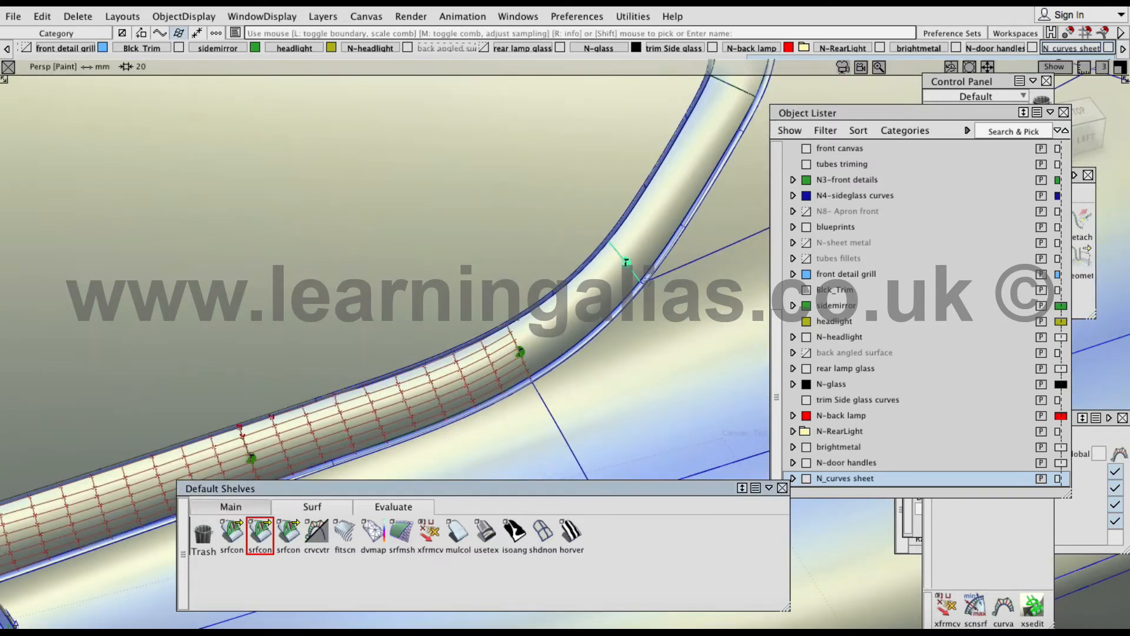
- Set the Align tool's continuity to G1 and close its options
{"action": "left_click", "coordinate": [312, 506]}
{"action": "left_click", "coordinate": [232, 533]}
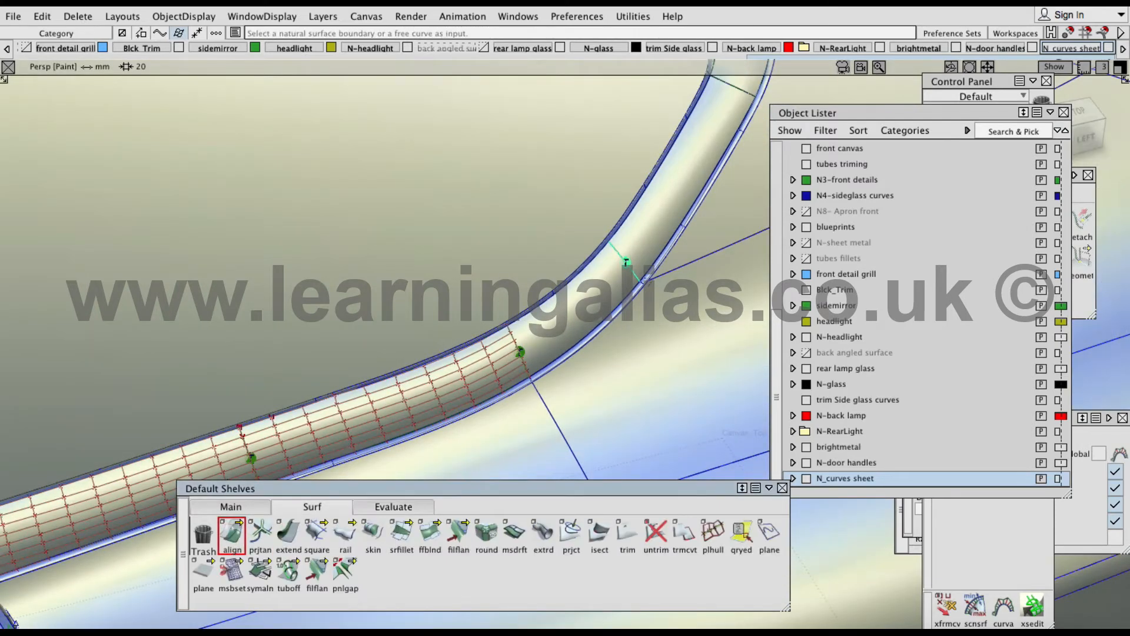
{"action": "double_click", "coordinate": [232, 533]}
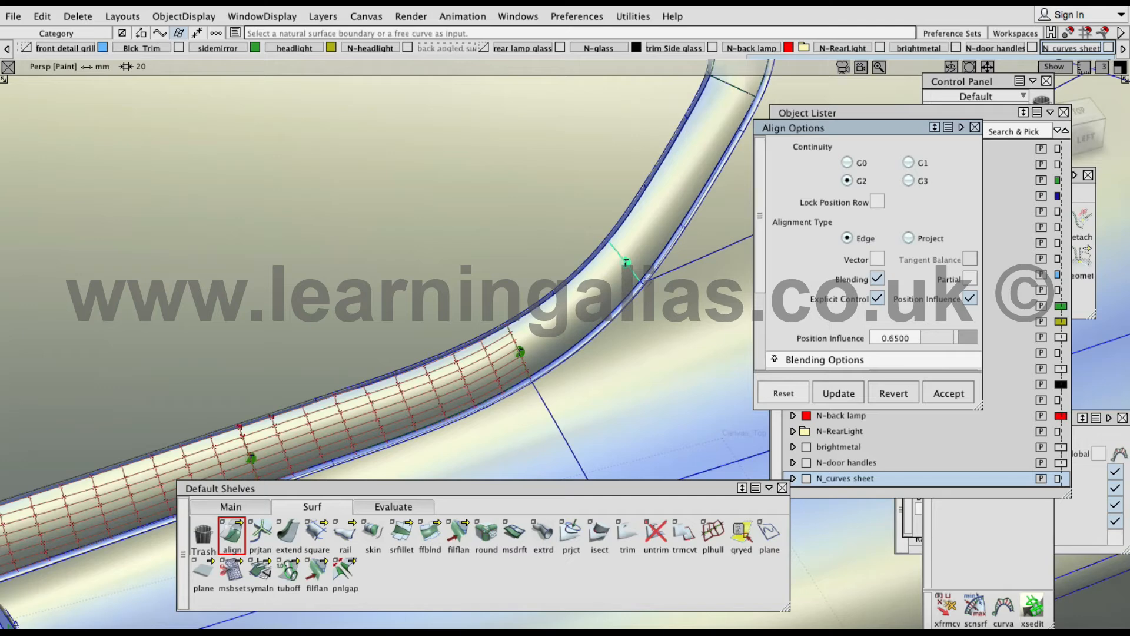
{"action": "left_click", "coordinate": [908, 163]}
{"action": "left_click", "coordinate": [975, 128]}
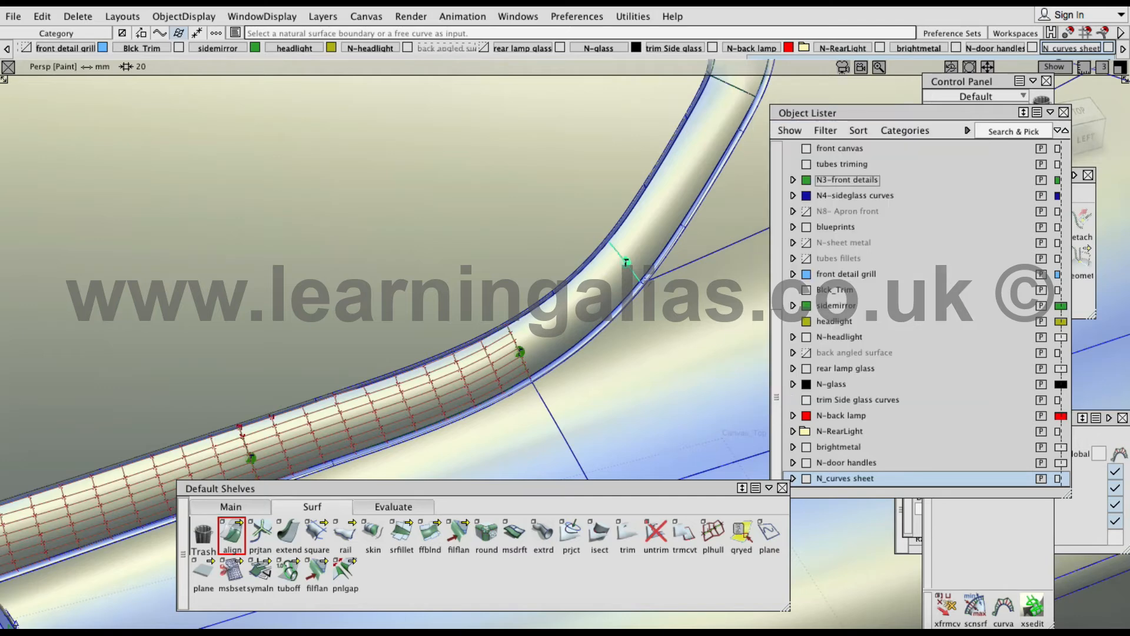
- Display the control vertices of the trim surfaces around the rear quarter window's corner and check the continuity across their joins
{"action": "middle_click_drag", "start_coordinate": [626, 262], "coordinate": [479, 448], "text": "alt+shift"}
{"action": "left_click_drag", "start_coordinate": [575, 227], "coordinate": [517, 227], "text": "ctrl+shift"}
{"action": "left_click", "coordinate": [536, 359]}
{"action": "left_click", "coordinate": [589, 223]}
{"action": "left_click", "coordinate": [447, 171]}
{"action": "right_click_drag", "start_coordinate": [429, 229], "coordinate": [500, 247], "text": "ctrl+shift"}
{"action": "left_click_drag", "start_coordinate": [500, 247], "coordinate": [500, 218], "text": "alt+shift"}
{"action": "left_click_drag", "start_coordinate": [478, 434], "coordinate": [485, 449], "text": "alt+shift"}
{"action": "middle_click_drag", "start_coordinate": [484, 449], "coordinate": [406, 474], "text": "alt+shift"}
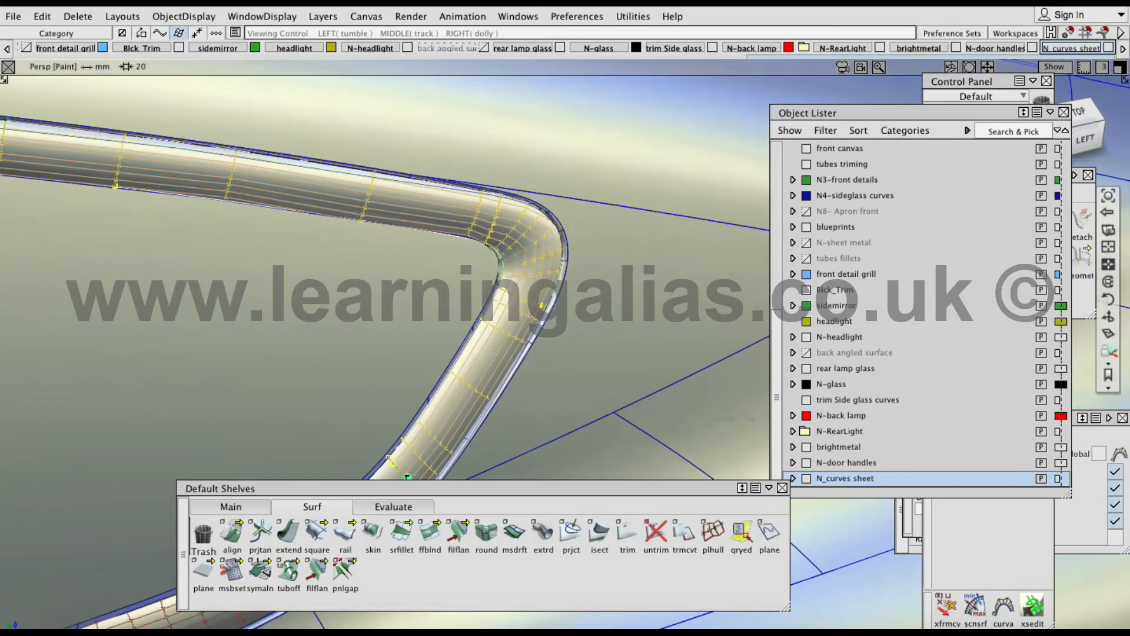
{"action": "right_click_drag", "start_coordinate": [492, 253], "coordinate": [514, 251], "text": "alt+shift"}
{"action": "left_click_drag", "start_coordinate": [514, 250], "coordinate": [503, 252], "text": "alt+shift"}
{"action": "key", "text": "Escape"}
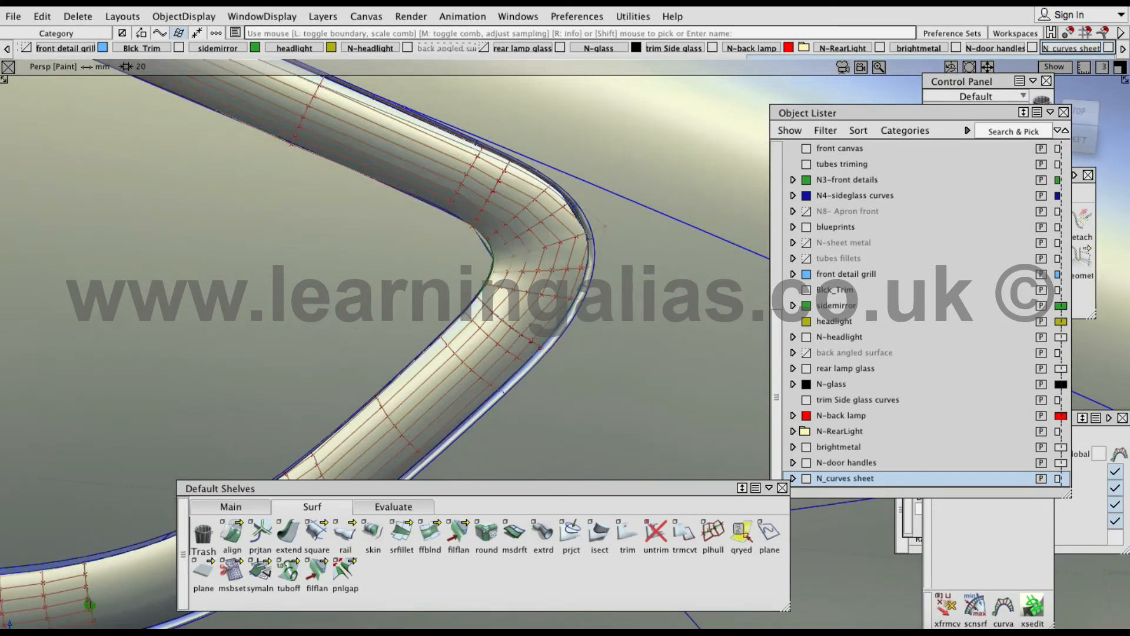
- Pick the front door's window sill trim surface behind the side mirror and display its control vertices and hulls
{"action": "mouse_move", "coordinate": [506, 324]}
{"action": "left_mouse_down", "text": "alt+shift"}
{"action": "mouse_move", "coordinate": [564, 276]}
{"action": "mouse_move", "coordinate": [559, 287]}
{"action": "left_mouse_up", "text": "alt+shift"}
{"action": "right_click_drag", "start_coordinate": [559, 288], "coordinate": [506, 288], "text": "alt+shift"}
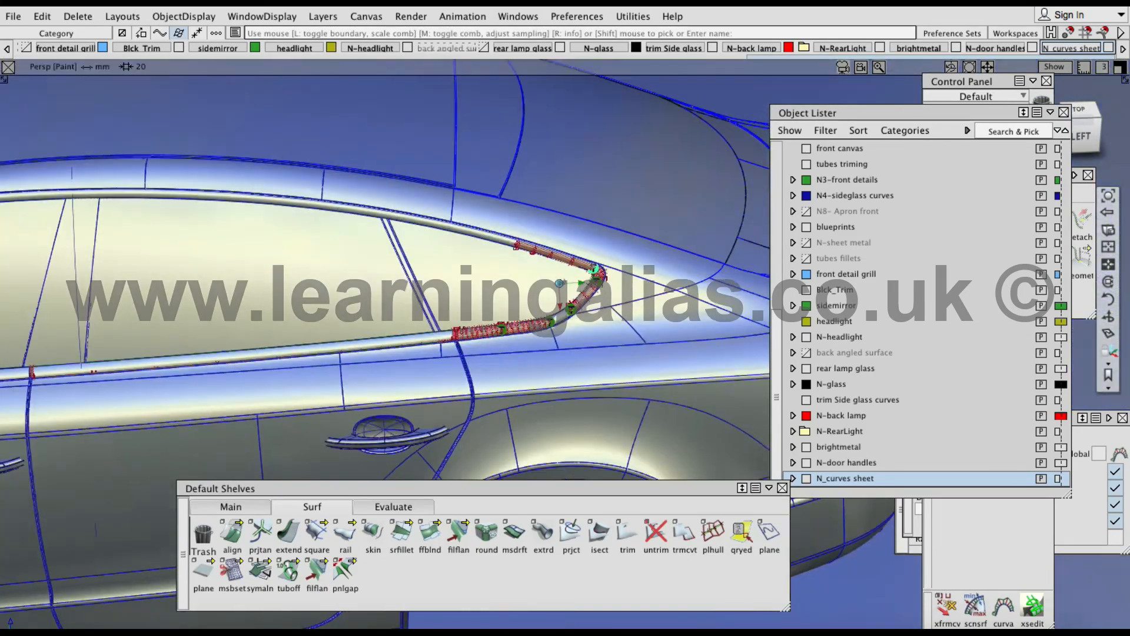
{"action": "middle_click_drag", "start_coordinate": [506, 288], "coordinate": [1081, 203], "text": "alt+shift"}
{"action": "right_click_drag", "start_coordinate": [154, 307], "coordinate": [207, 307], "text": "alt+shift"}
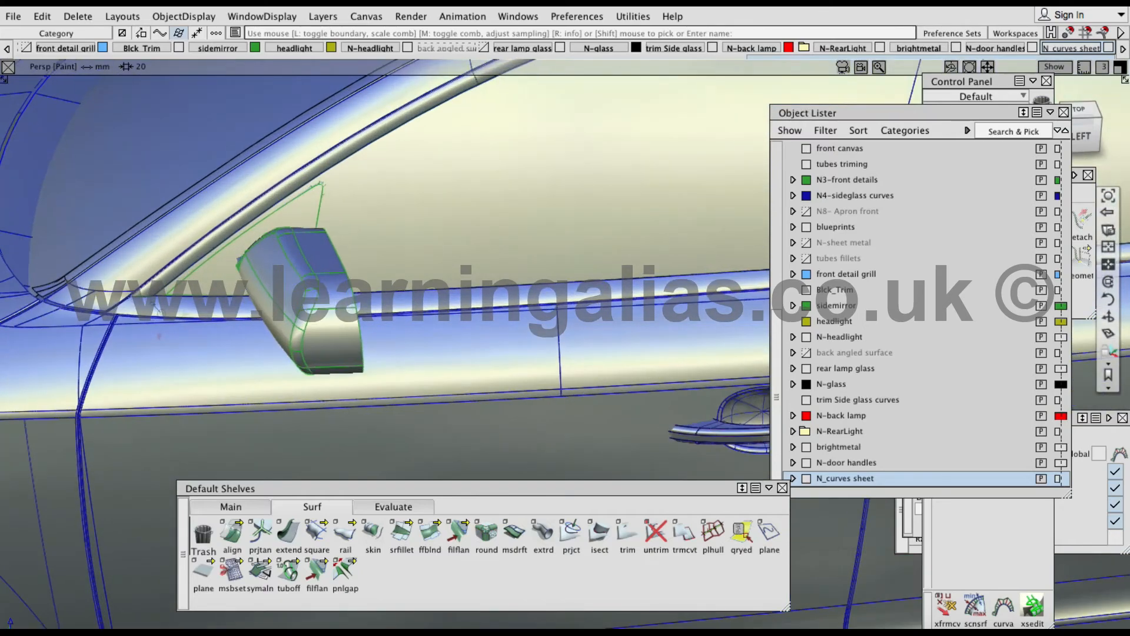
{"action": "left_click_drag", "start_coordinate": [207, 307], "coordinate": [206, 318], "text": "alt+shift"}
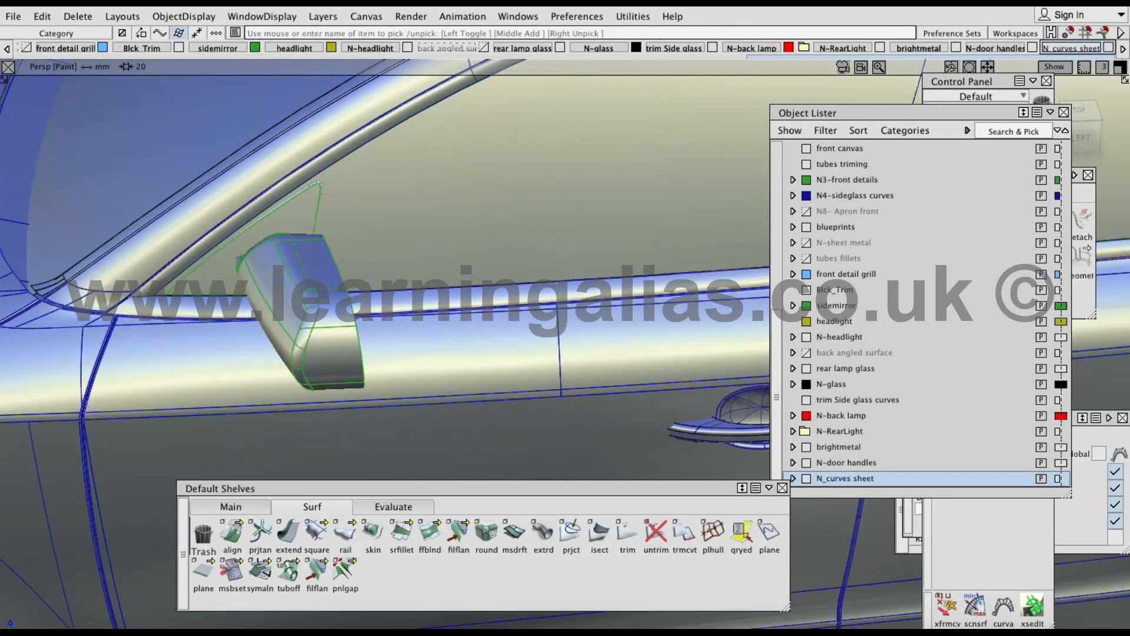
{"action": "left_click", "coordinate": [456, 299]}
{"action": "left_click_drag", "start_coordinate": [456, 318], "coordinate": [457, 376], "text": "ctrl+shift"}
{"action": "mouse_move", "coordinate": [158, 304]}
{"action": "left_mouse_down", "text": "alt+shift"}
{"action": "mouse_move", "coordinate": [176, 339]}
{"action": "mouse_move", "coordinate": [171, 318]}
{"action": "left_mouse_up", "text": "alt+shift"}
{"action": "middle_click_drag", "start_coordinate": [706, 391], "coordinate": [467, 451], "text": "alt+shift"}
{"action": "left_click_drag", "start_coordinate": [467, 450], "coordinate": [441, 424], "text": "alt+shift"}
{"action": "middle_click_drag", "start_coordinate": [471, 353], "coordinate": [665, 459], "text": "alt+shift"}
- Clear the pick and apply random colour diagnostic shading to the whole car model
{"action": "left_click_drag", "start_coordinate": [883, 113], "coordinate": [927, 275]}
{"action": "left_click_drag", "start_coordinate": [818, 211], "coordinate": [818, 180], "text": "ctrl+shift"}
{"action": "left_click_drag", "start_coordinate": [912, 115], "coordinate": [892, 110]}
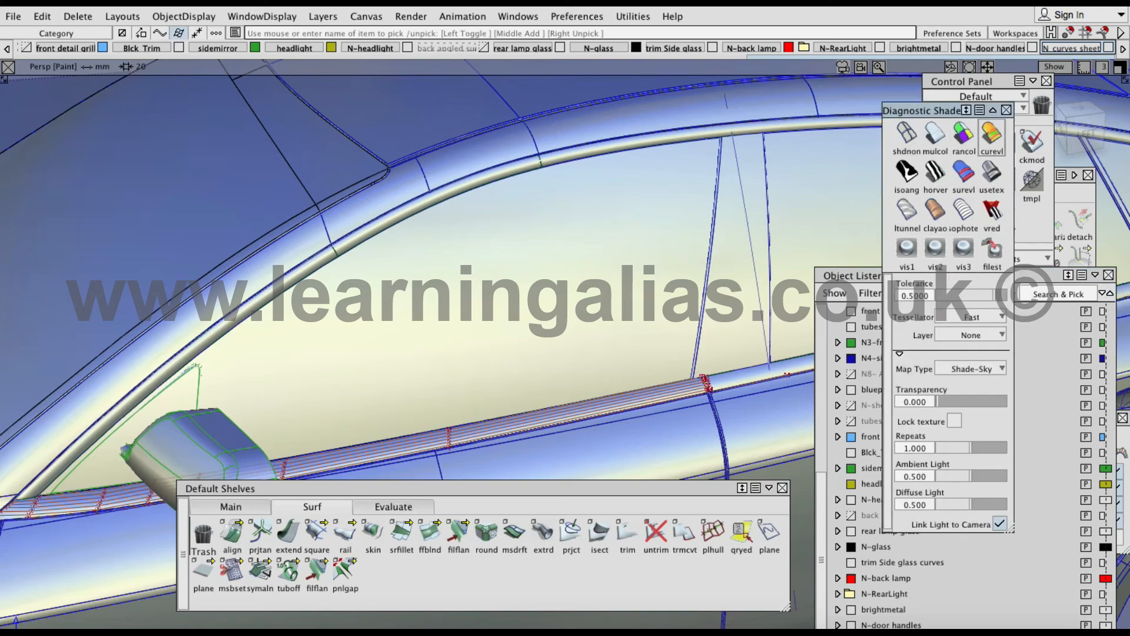
{"action": "left_click", "coordinate": [964, 137]}
{"action": "right_click_drag", "start_coordinate": [854, 299], "coordinate": [780, 299], "text": "alt+shift"}
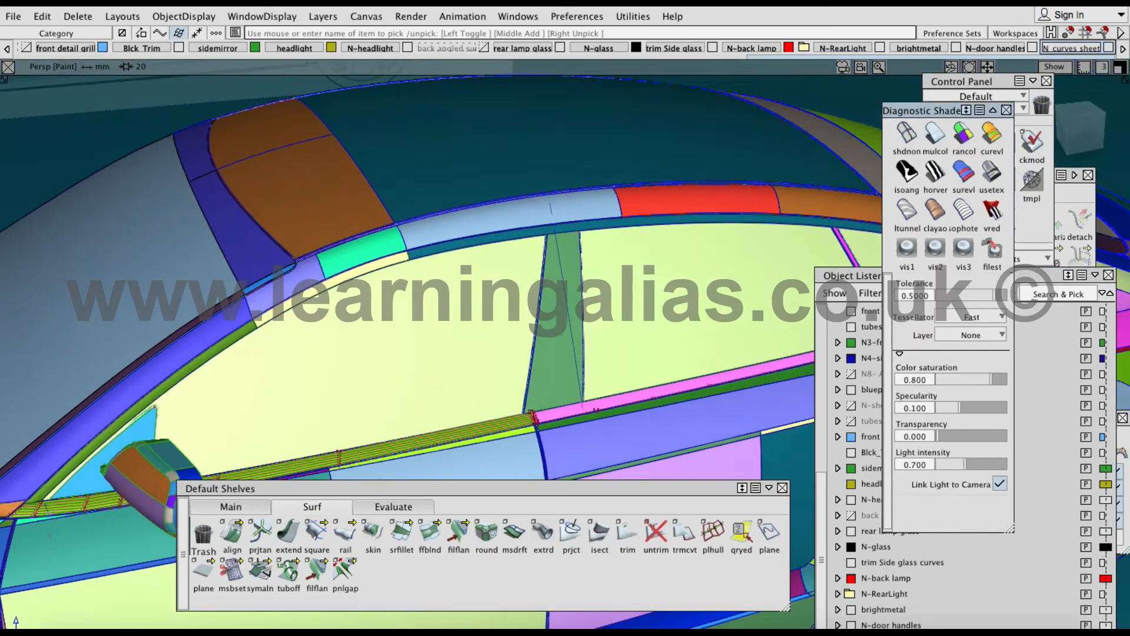
{"action": "middle_click_drag", "start_coordinate": [781, 299], "coordinate": [615, 252], "text": "alt+shift"}
{"action": "left_click", "coordinate": [616, 252], "text": "alt+shift"}
{"action": "scroll", "coordinate": [616, 252], "scroll_direction": "down", "scroll_amount": 5}
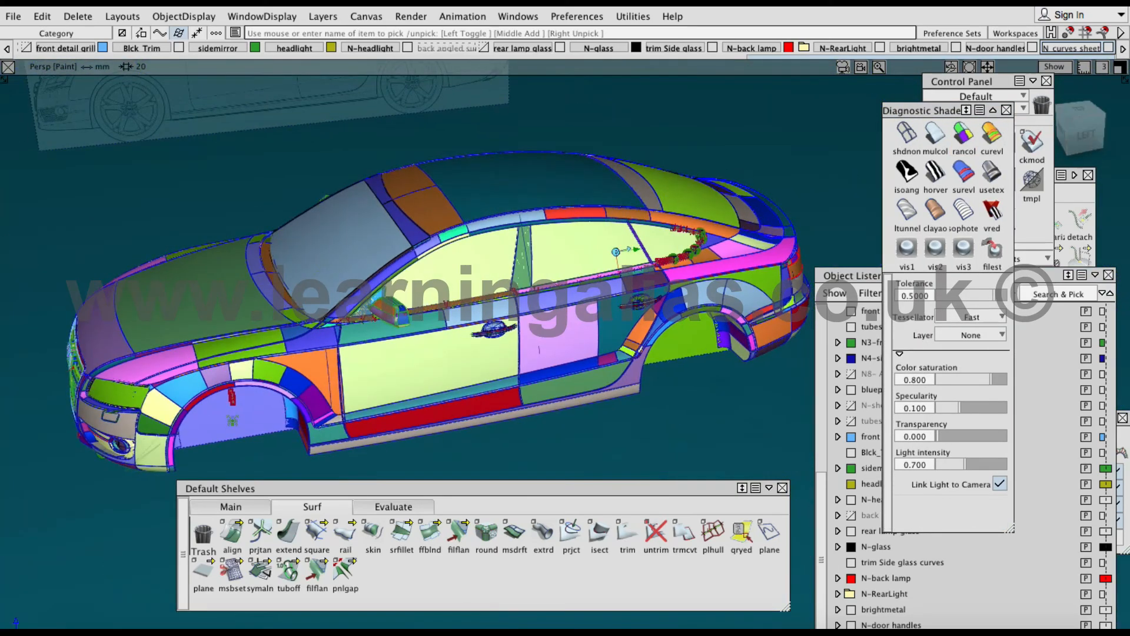
- Hide the control vertices and hulls on the whole car model and delete the continuity check locators
{"action": "left_click_drag", "start_coordinate": [658, 221], "coordinate": [581, 223], "text": "ctrl+shift"}
{"action": "left_click_drag", "start_coordinate": [761, 137], "coordinate": [303, 369]}
{"action": "right_click_drag", "start_coordinate": [732, 143], "coordinate": [692, 157], "text": "ctrl+shift"}
{"action": "left_click_drag", "start_coordinate": [693, 158], "coordinate": [706, 114], "text": "ctrl+shift"}
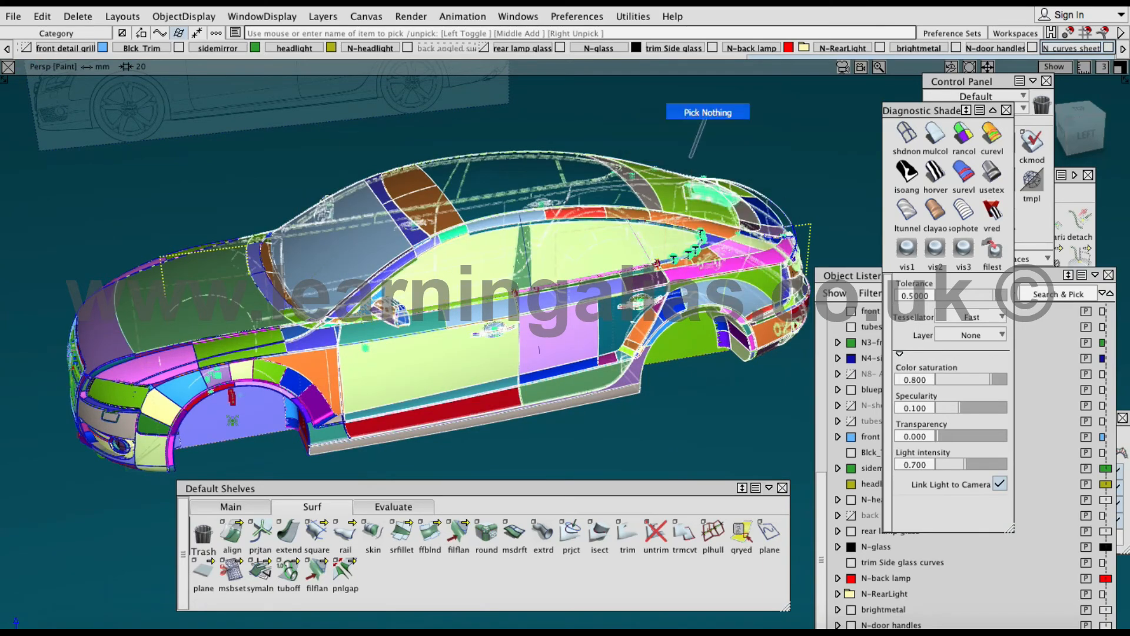
{"action": "scroll", "coordinate": [685, 175], "scroll_direction": "up", "scroll_amount": 3}
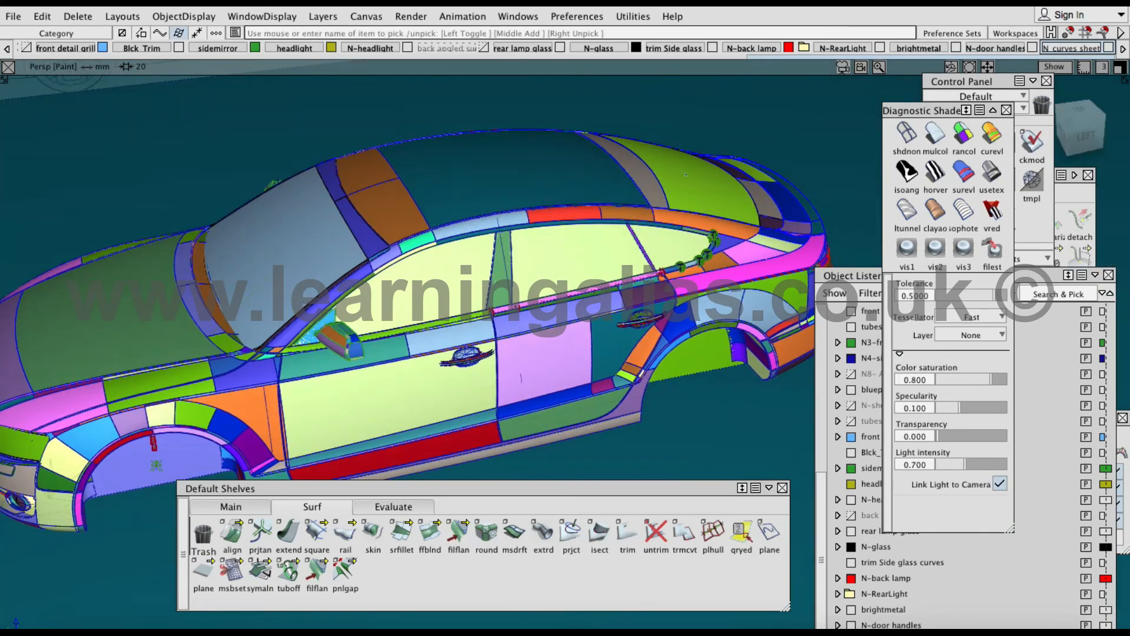
{"action": "middle_click_drag", "start_coordinate": [685, 175], "coordinate": [683, 243], "text": "ctrl+shift"}
{"action": "scroll", "coordinate": [683, 243], "scroll_direction": "up", "scroll_amount": 5}
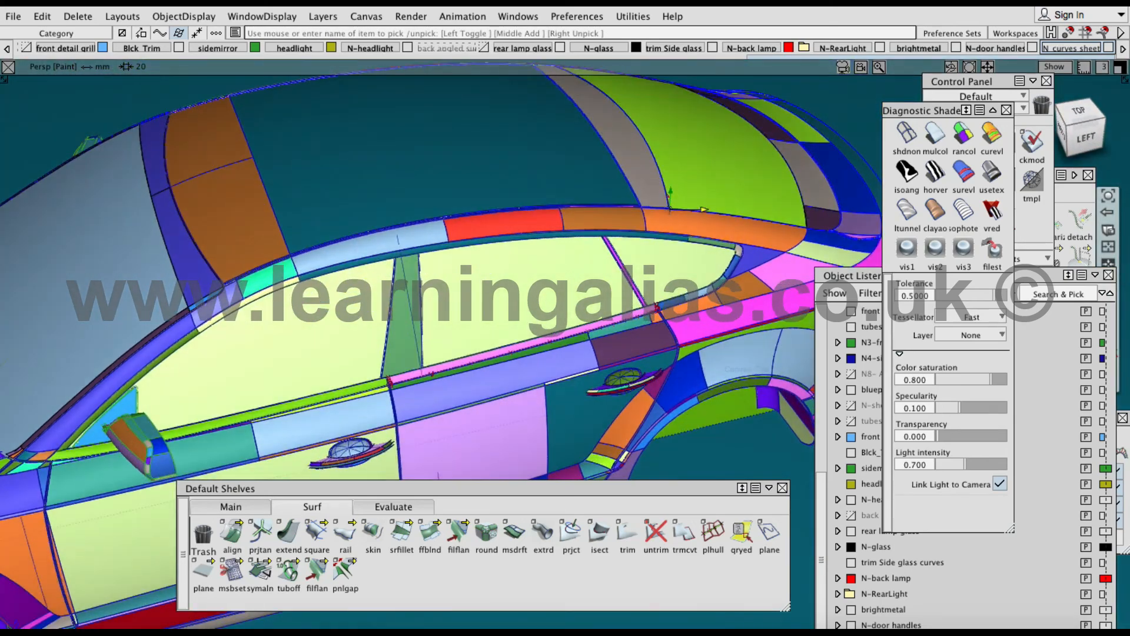
{"action": "mouse_move", "coordinate": [692, 234]}
{"action": "left_mouse_down", "text": "alt+shift"}
{"action": "mouse_move", "coordinate": [719, 184]}
{"action": "mouse_move", "coordinate": [714, 203]}
{"action": "left_mouse_up", "text": "alt+shift"}
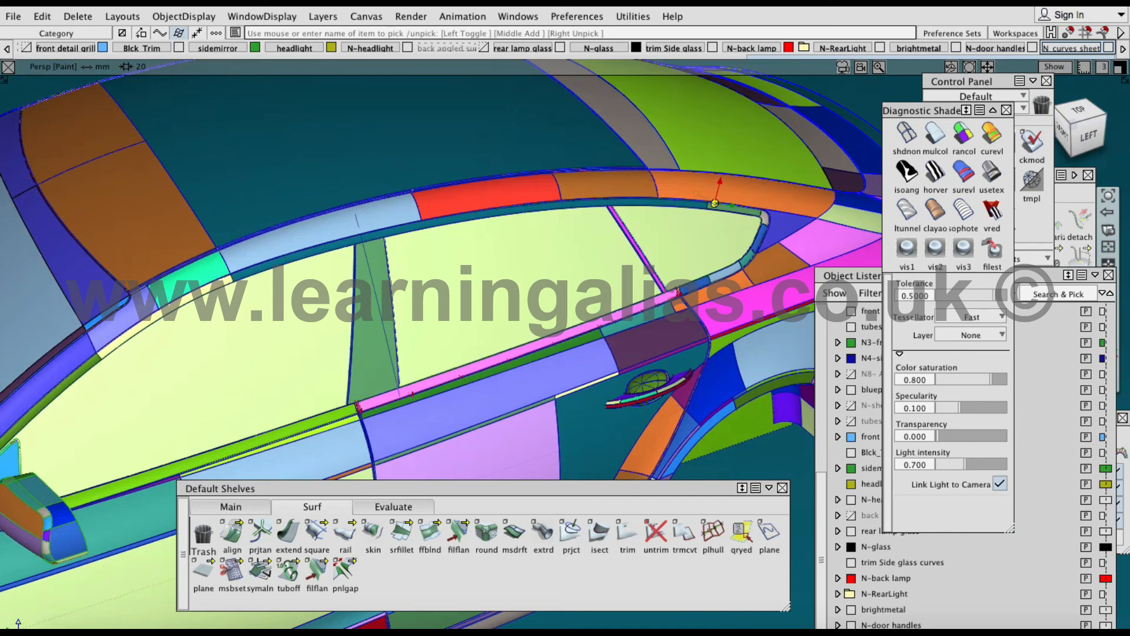